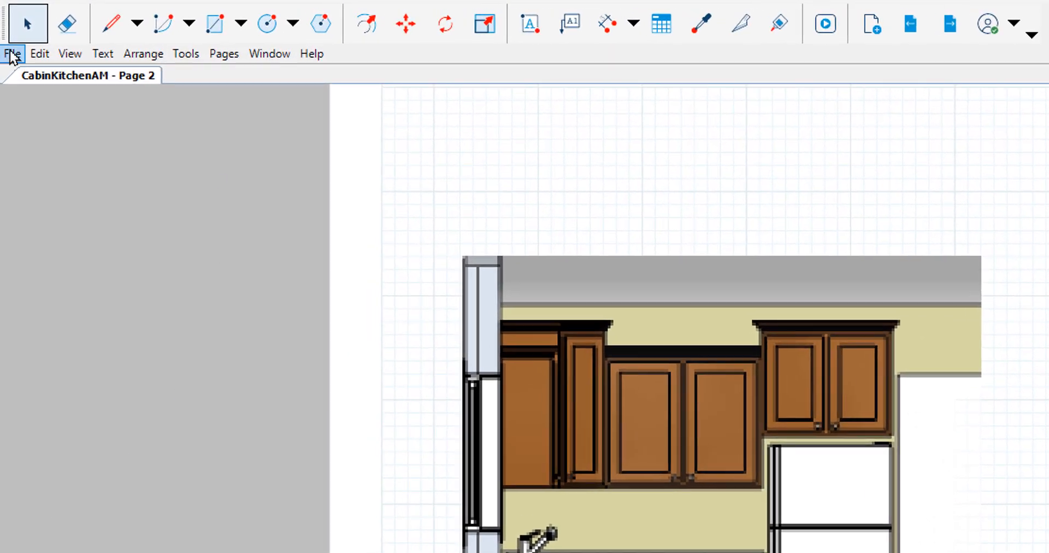
# - Set the document's display resolution for viewports to Medium in the rendering settings
pyautogui.click(11, 32)
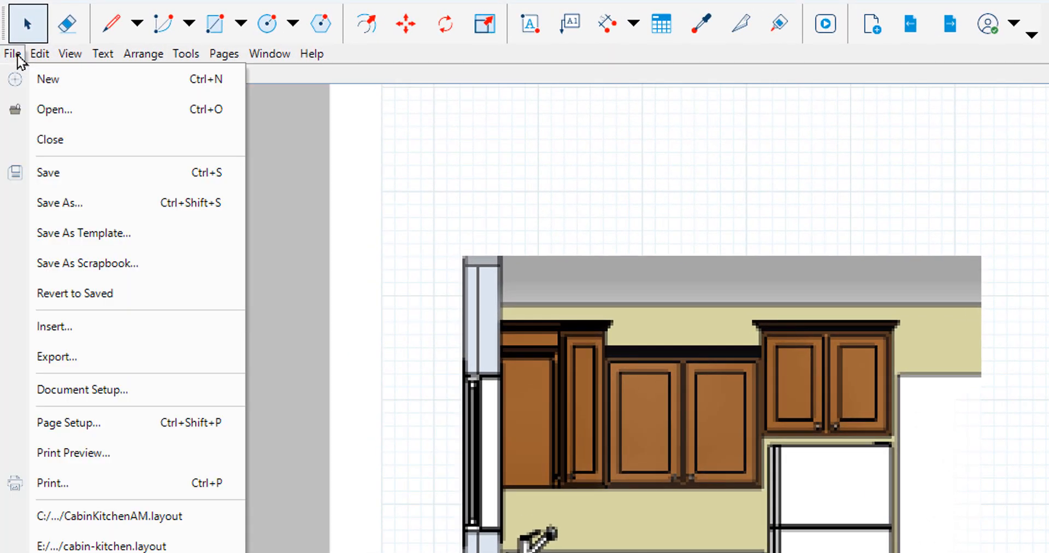
pyautogui.click(128, 386)
pyautogui.click(96, 138)
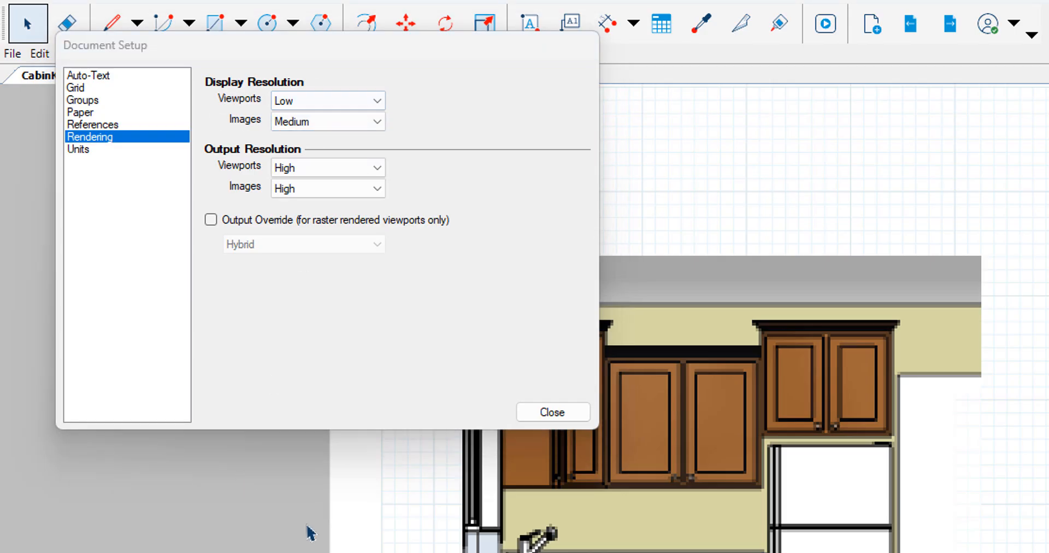
pyautogui.click(382, 100)
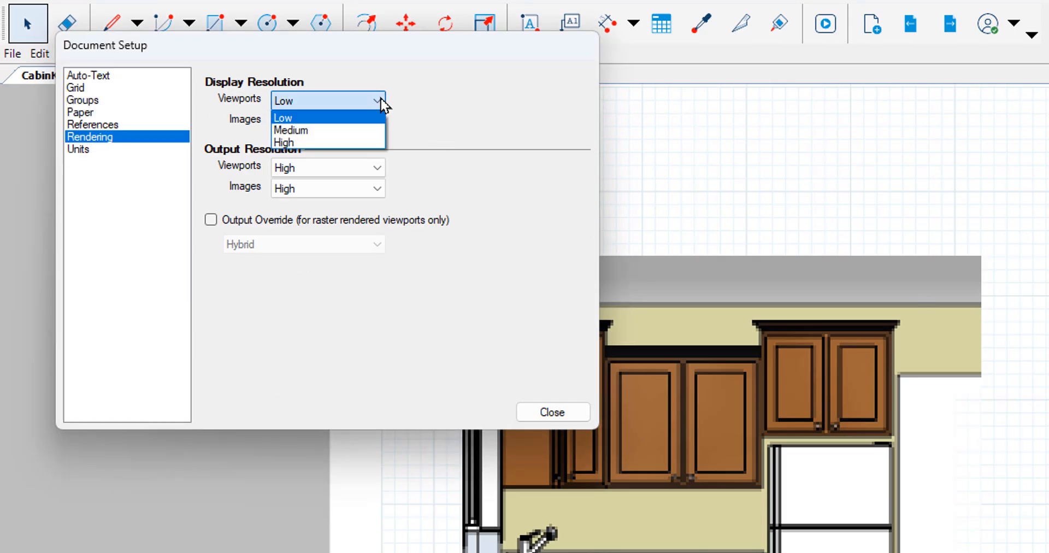
pyautogui.click(326, 131)
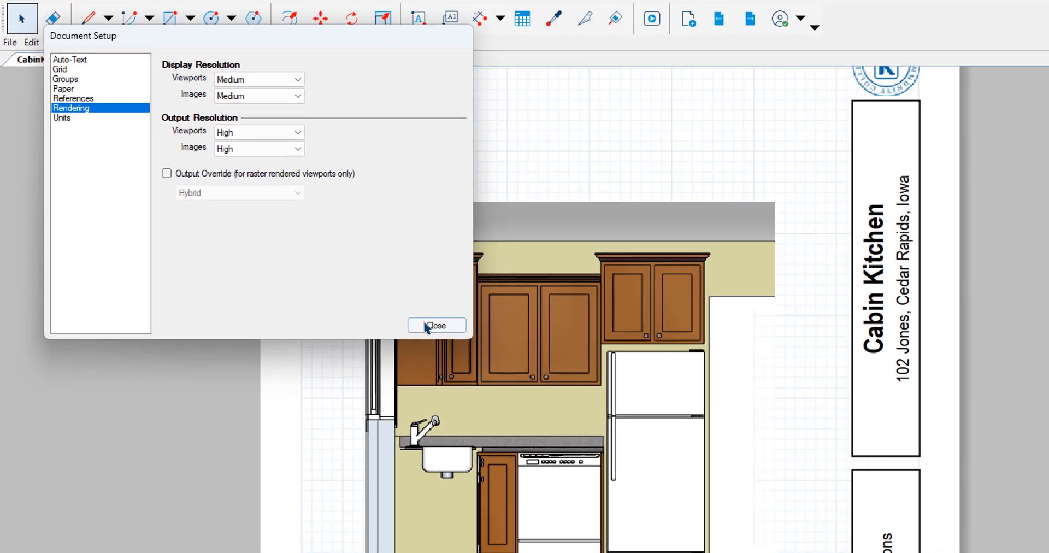
pyautogui.click(552, 412)
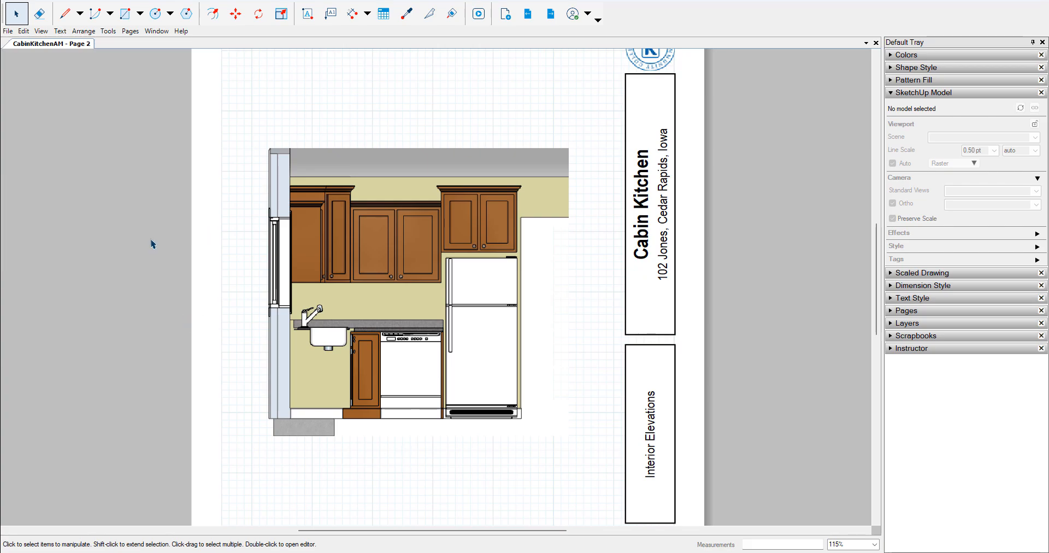
# - Review the display and output resolution in the document's rendering settings without changing them
pyautogui.click(7, 30)
pyautogui.moveTo(24, 31)
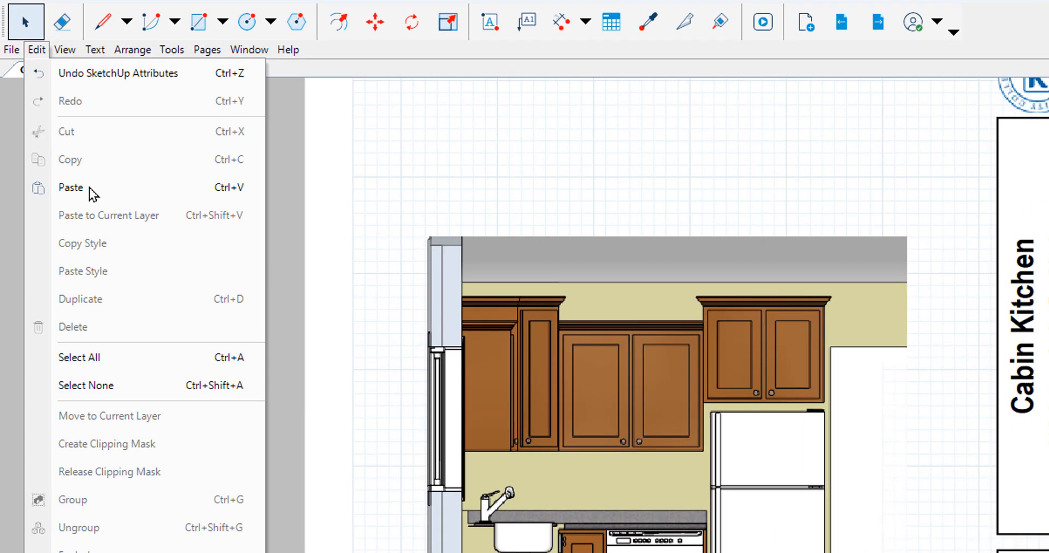
pyautogui.moveTo(11, 49)
pyautogui.click(77, 387)
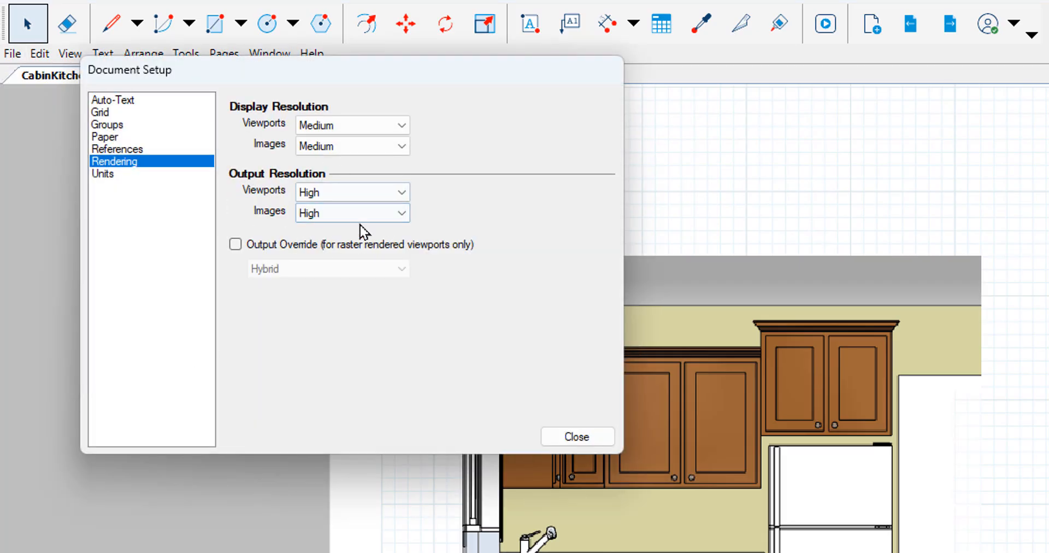
pyautogui.click(591, 441)
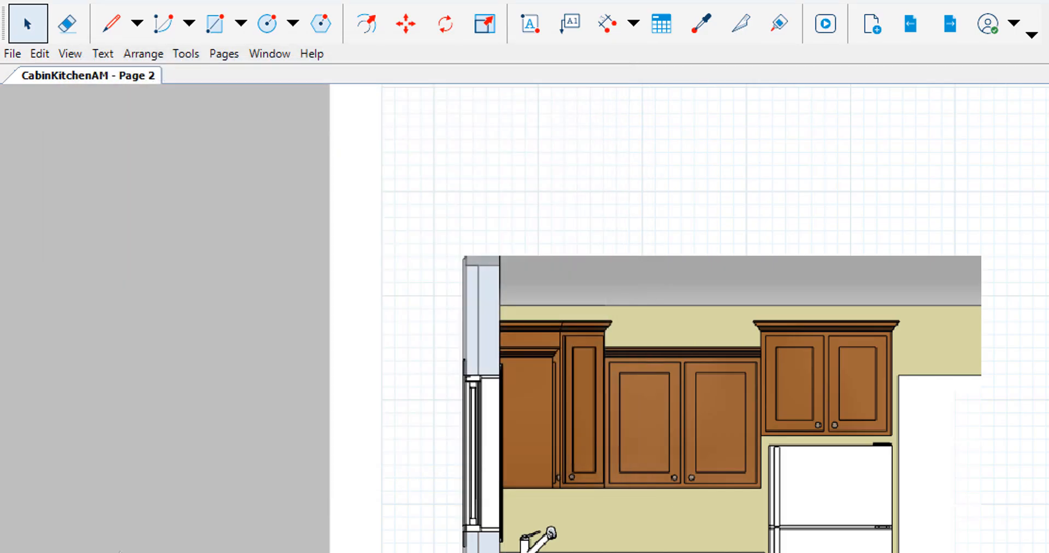
# - Export all pages to CabinKitchenAM.pdf with JPEG compression and PDF layers, and go to the next page of the exported PDF
pyautogui.click(13, 54)
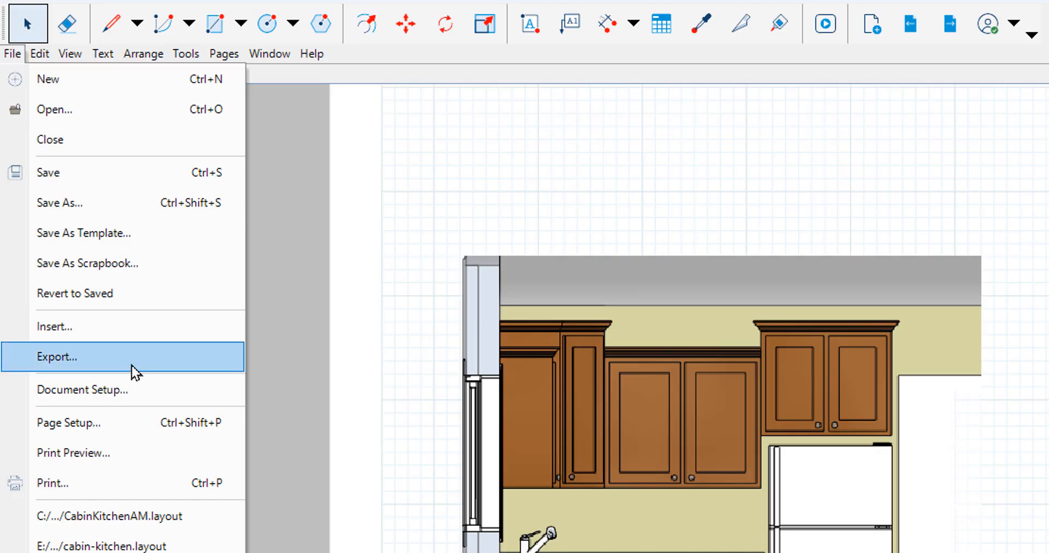
pyautogui.click(143, 357)
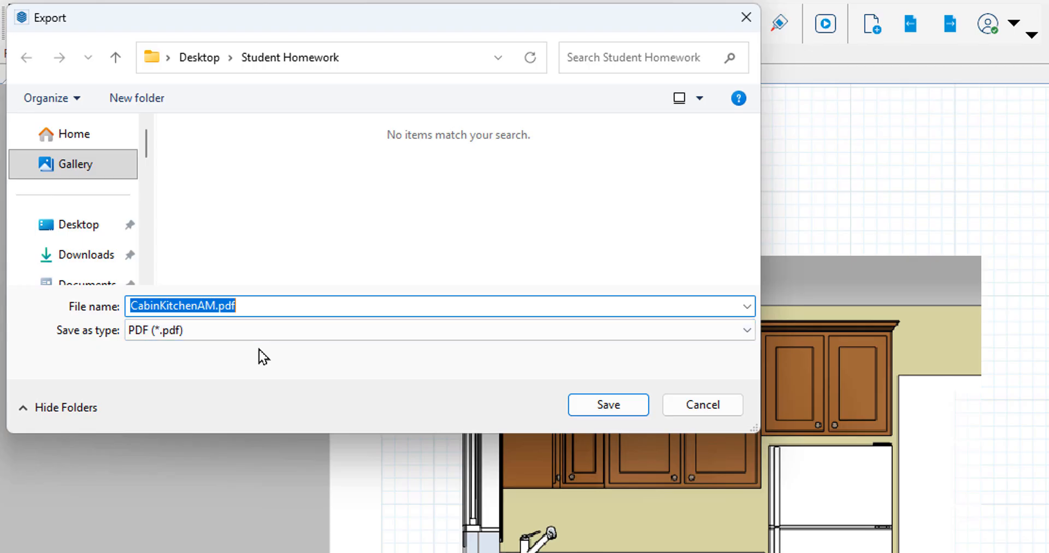
pyautogui.click(610, 409)
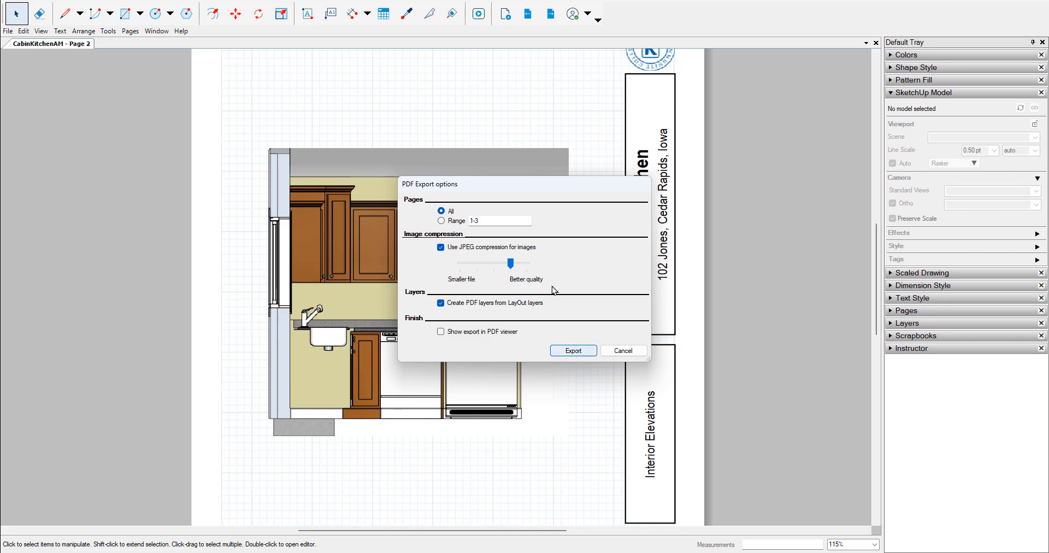
pyautogui.click(582, 350)
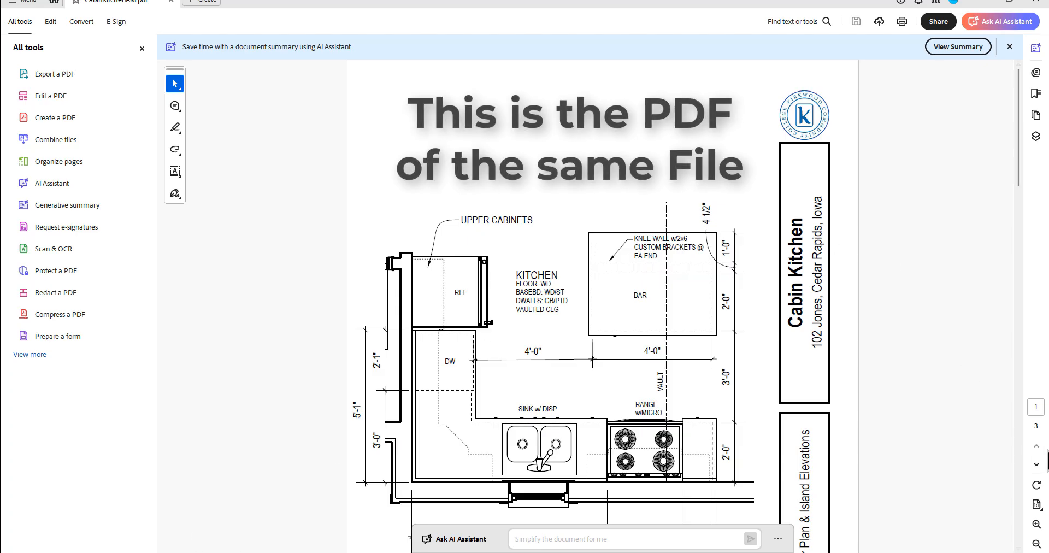
pyautogui.click(1036, 464)
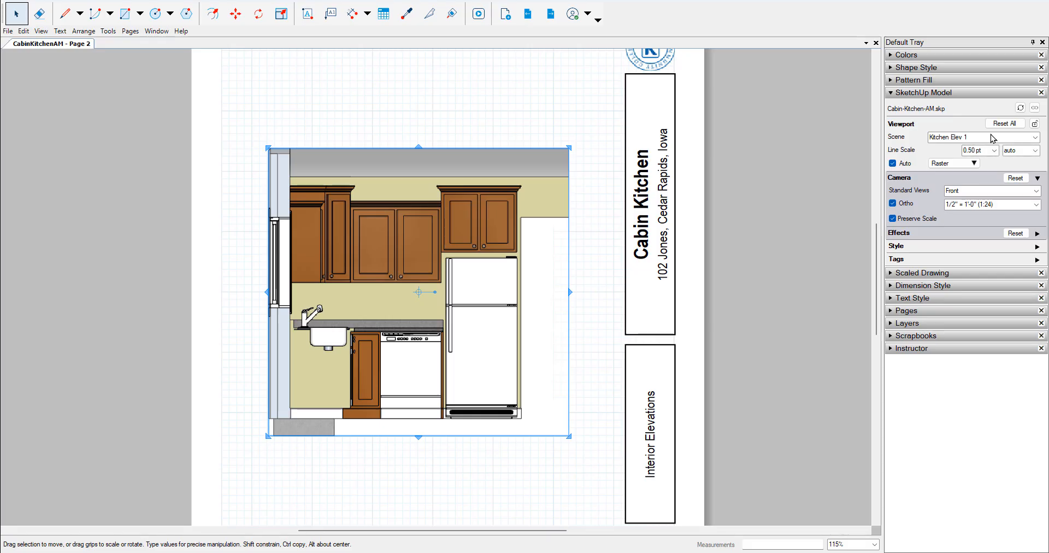
# - Back in LayOut, set the kitchen elevation viewport's rendering mode to Hybrid and deselect the viewport
pyautogui.click(966, 163)
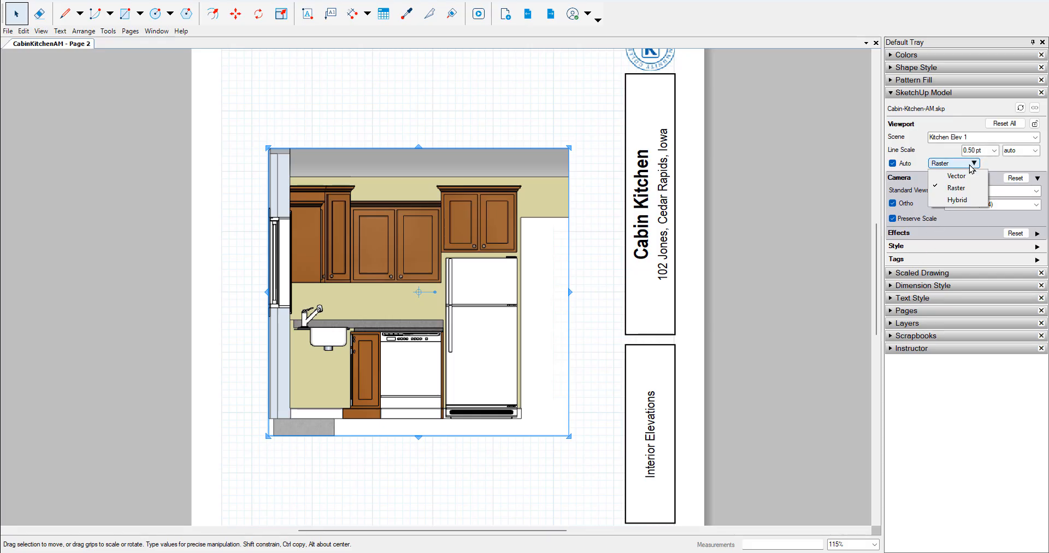
pyautogui.click(957, 200)
pyautogui.click(624, 306)
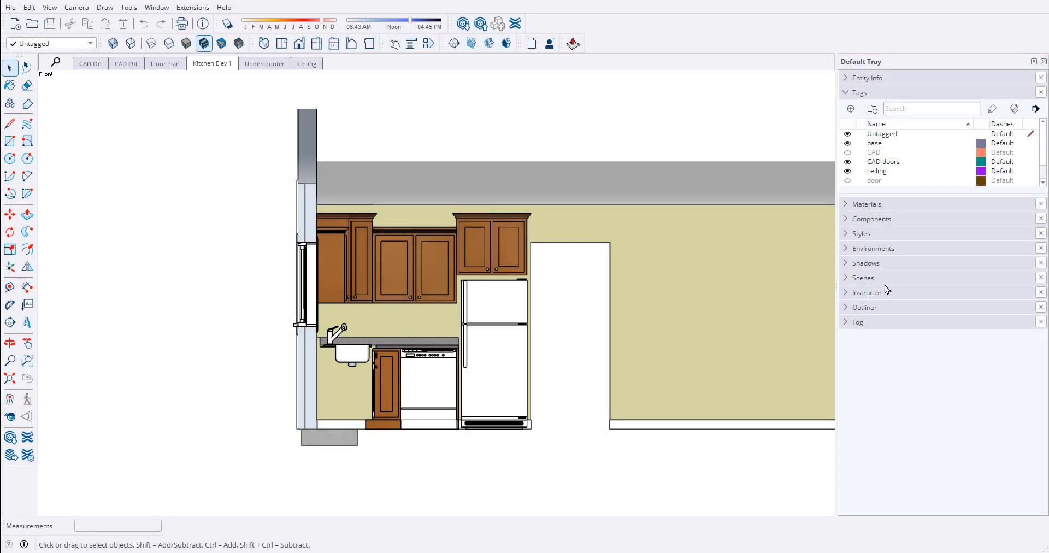
# - In the SketchUp model, turn off the fog display in the Kitchen Elev 1 view
pyautogui.click(847, 323)
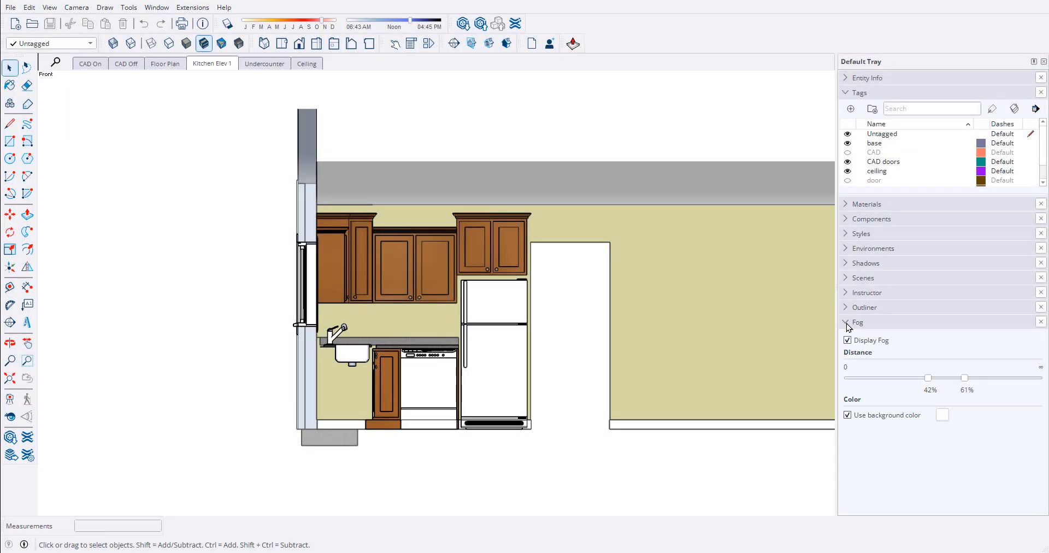
pyautogui.click(848, 340)
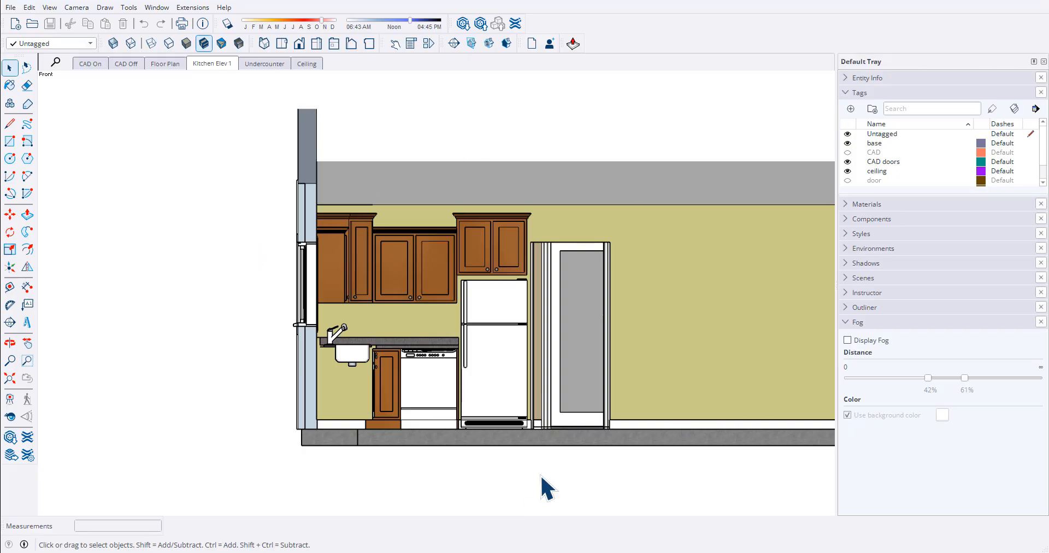
# - Place a vertical section plane parallel to the cabin's front wall, named Section 2 with symbol 2
pyautogui.moveTo(501, 310); pyautogui.dragTo(478, 391, button='middle')
pyautogui.scroll(-5, 479, 386)
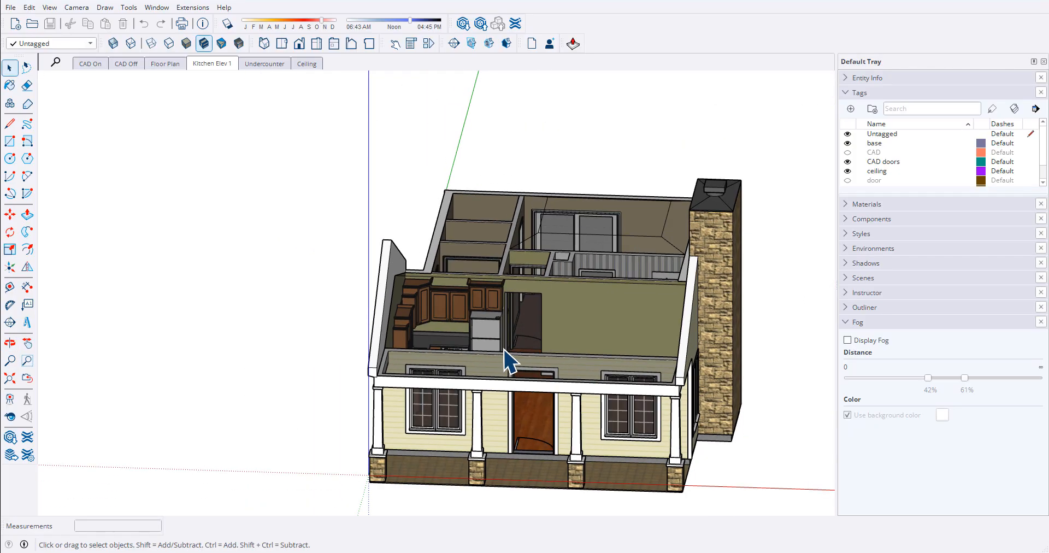
pyautogui.moveTo(504, 350); pyautogui.dragTo(351, 387, button='middle')
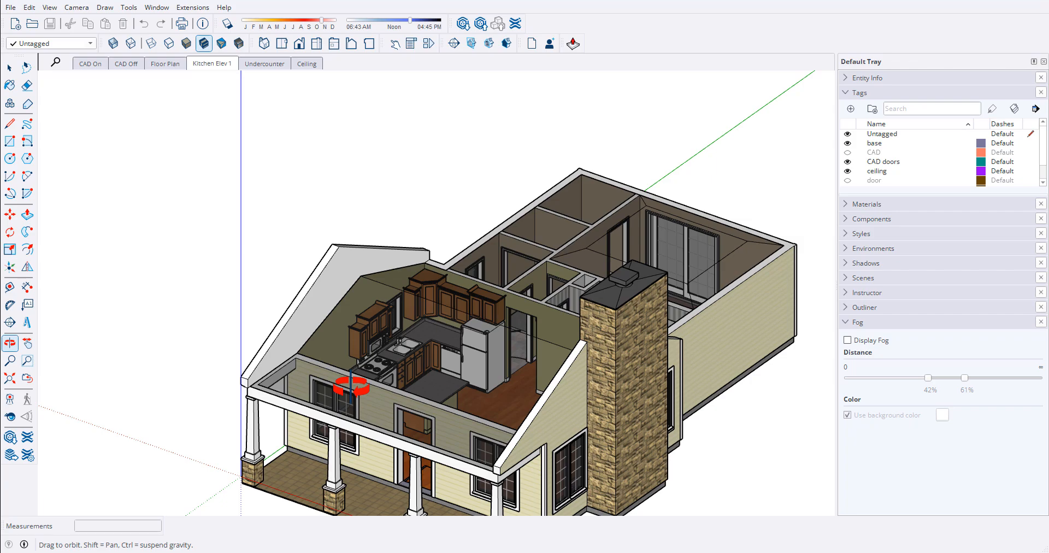
pyautogui.moveTo(456, 376); pyautogui.dragTo(517, 481, button='middle')
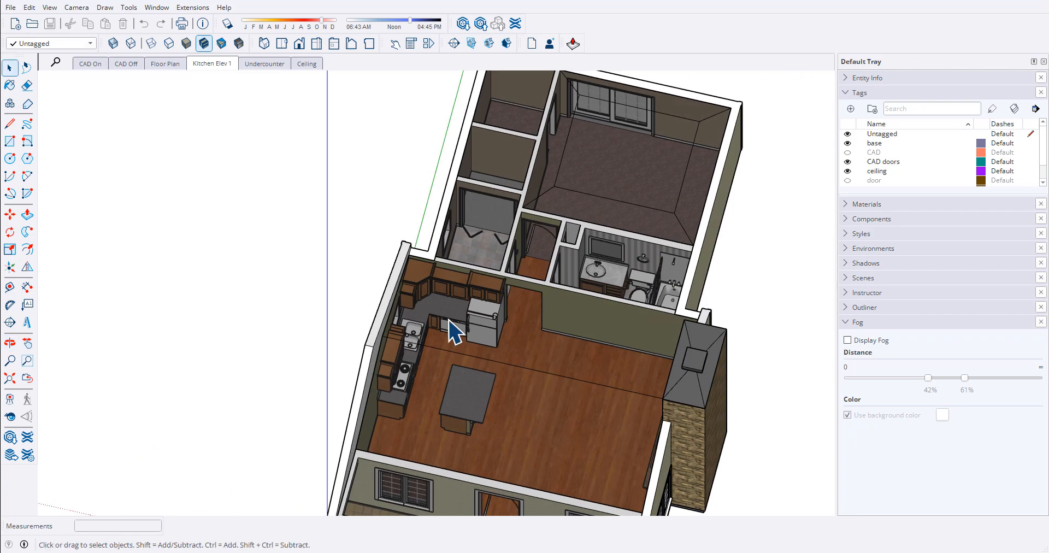
pyautogui.scroll(-2, 448, 320)
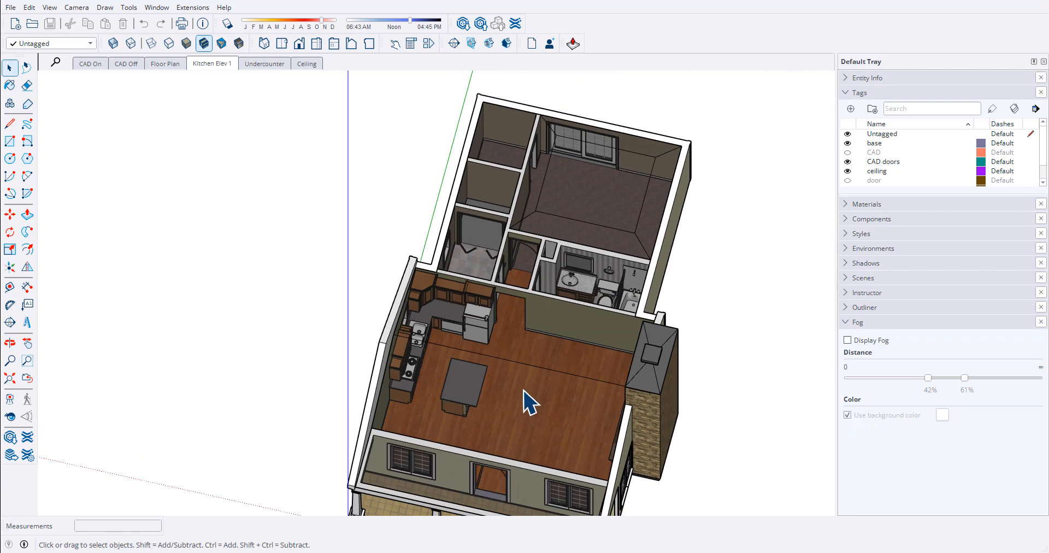
pyautogui.scroll(-3, 335, 298)
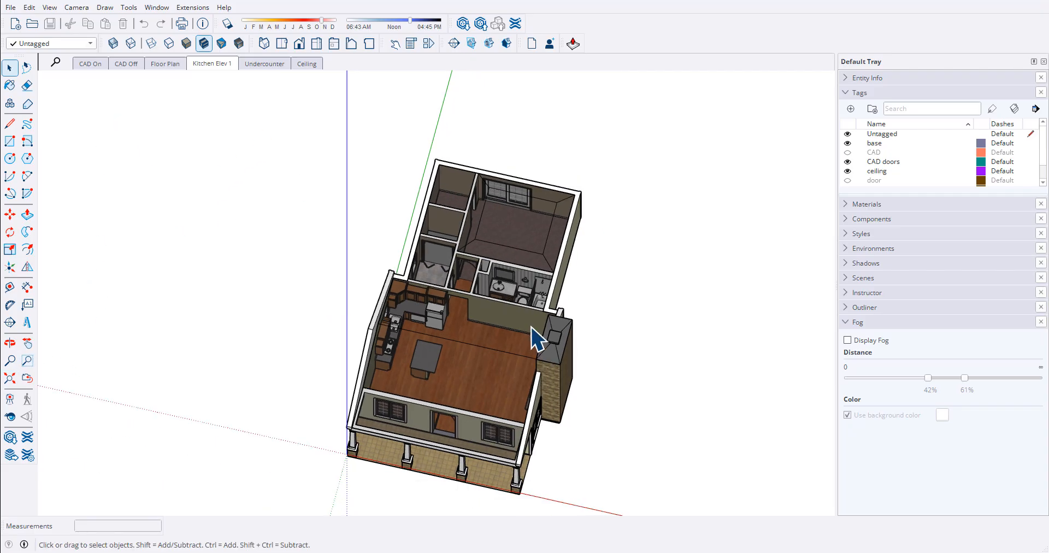
pyautogui.click(454, 42)
pyautogui.moveTo(562, 94); pyautogui.dragTo(425, 411, button='middle')
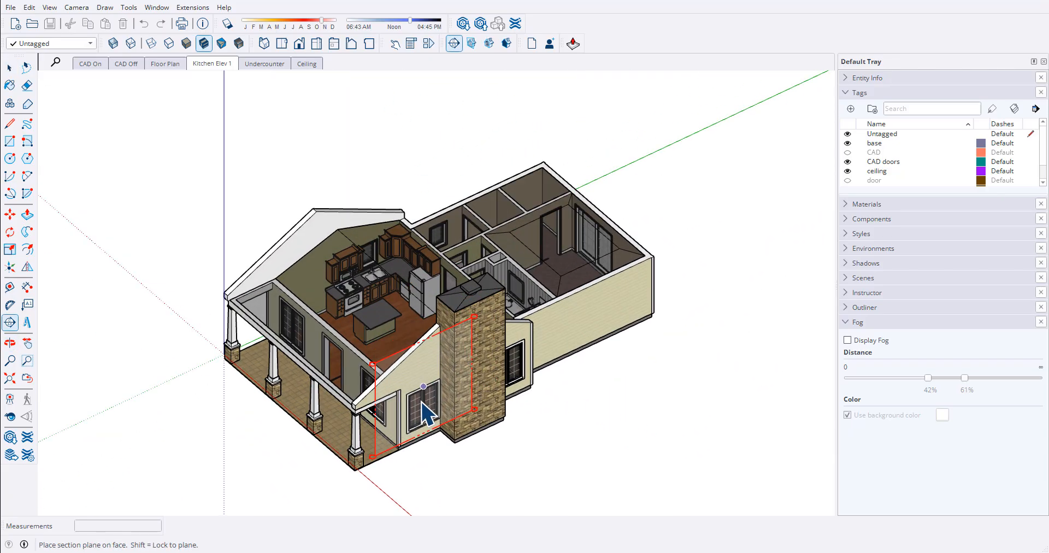
pyautogui.scroll(3, 422, 402)
pyautogui.click(385, 437)
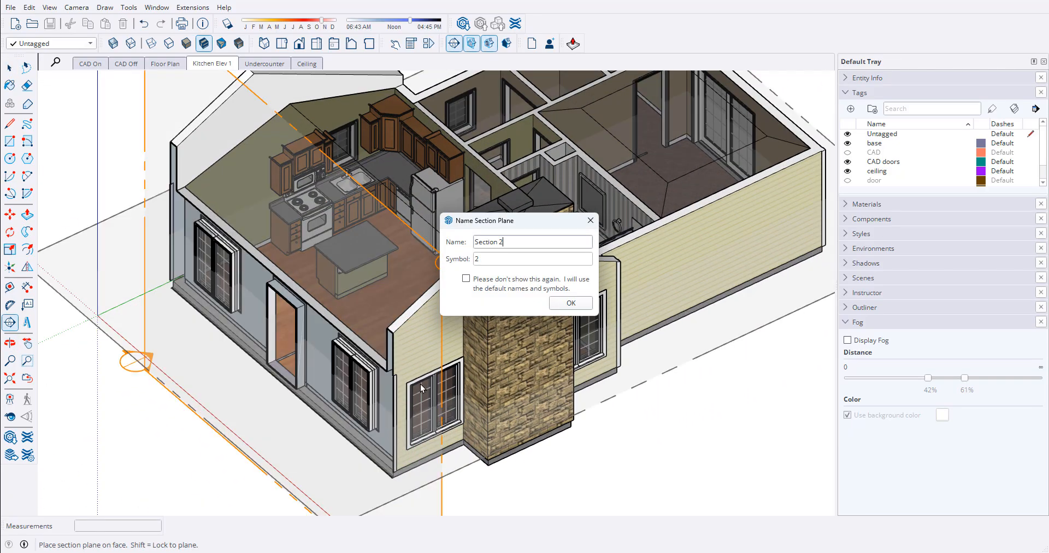
pyautogui.click(570, 303)
# - Move the new section plane about 13' back along the green axis so it cuts through the kitchen
pyautogui.scroll(-4, 385, 210)
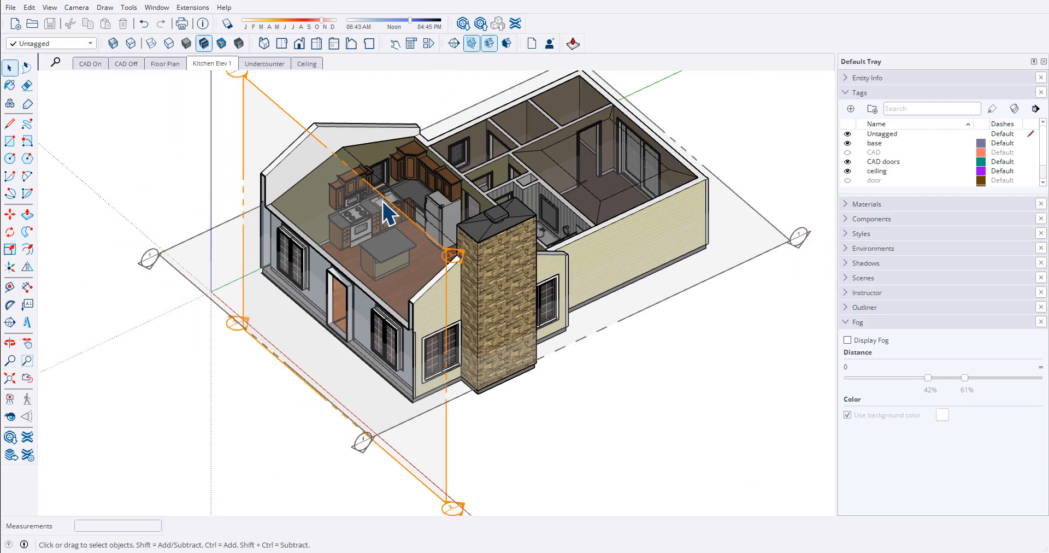
pyautogui.press('m')
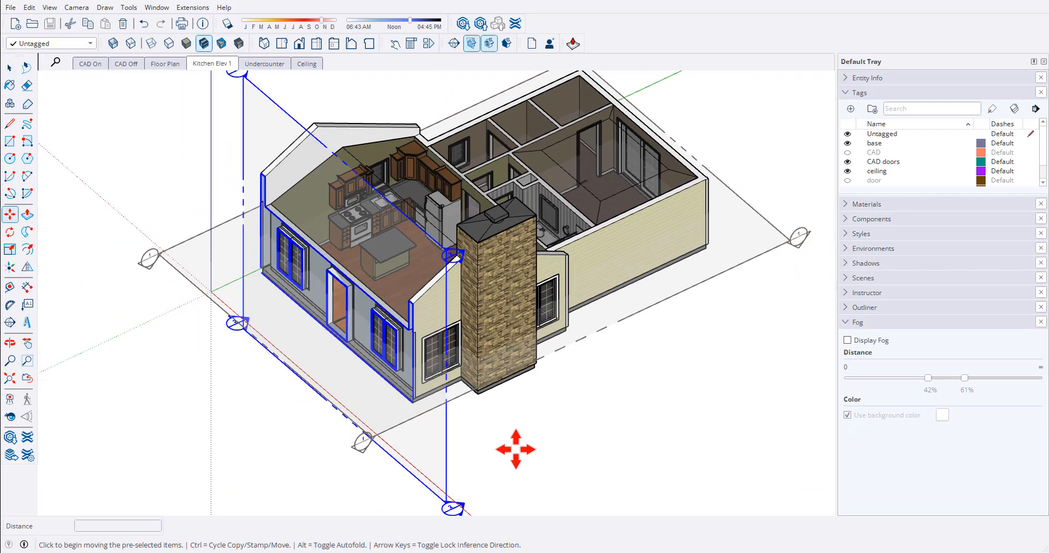
pyautogui.click(513, 445)
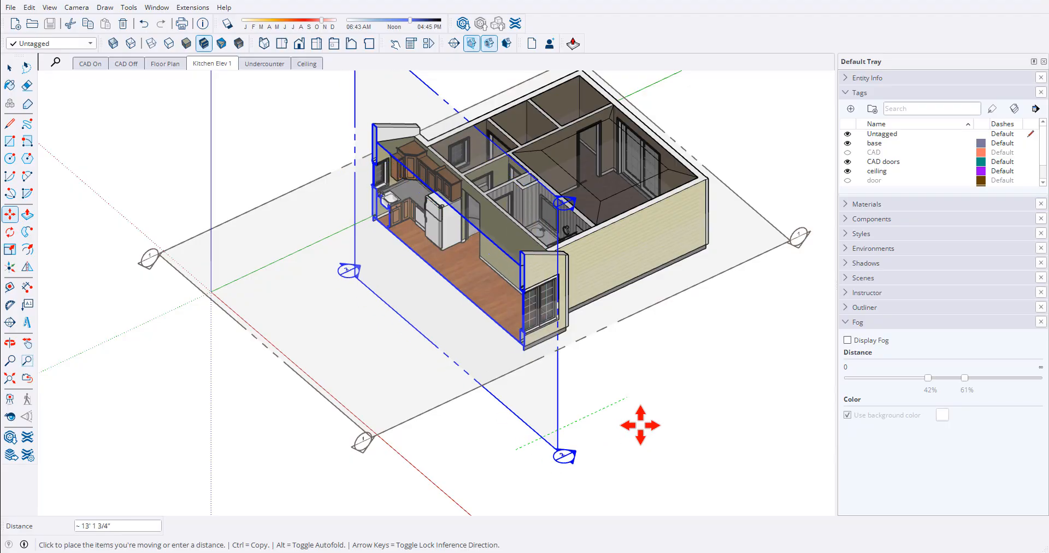
pyautogui.click(637, 424)
pyautogui.press('space')
pyautogui.click(660, 390)
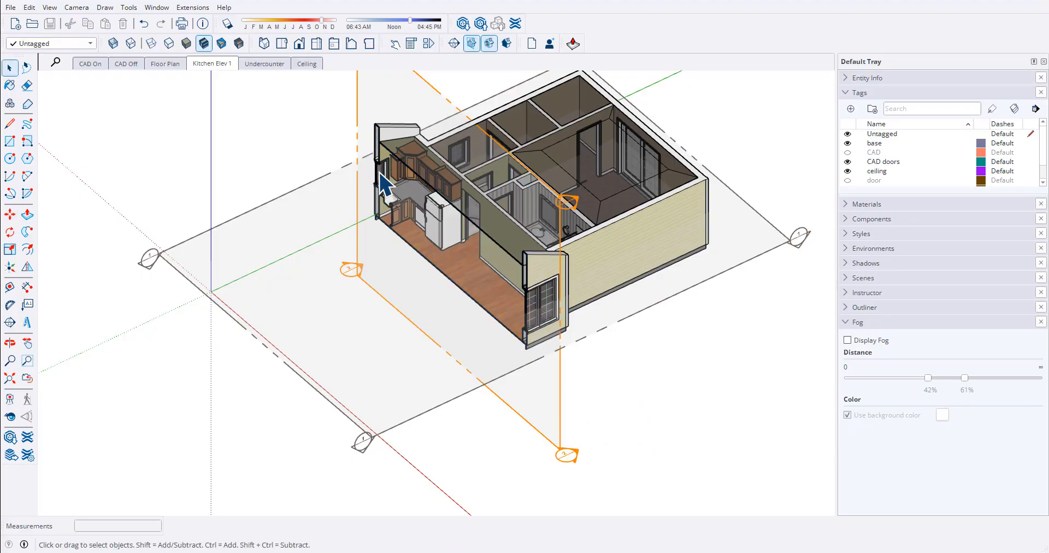
# - Show the kitchen section in front view, close up on the cabinets, and hide the section planes
pyautogui.moveTo(405, 349); pyautogui.dragTo(640, 250, button='middle')
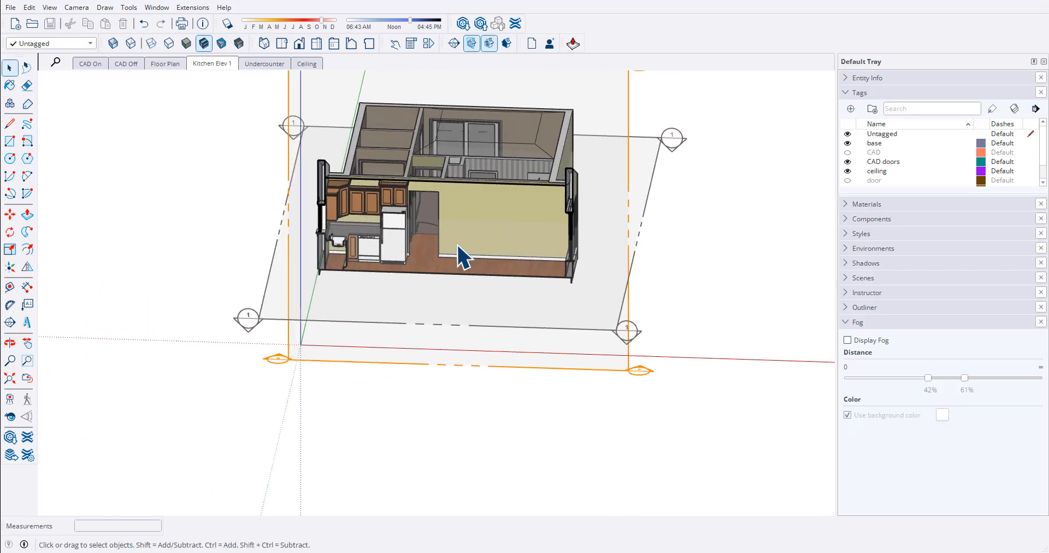
pyautogui.click(301, 43)
pyautogui.scroll(5, 360, 382)
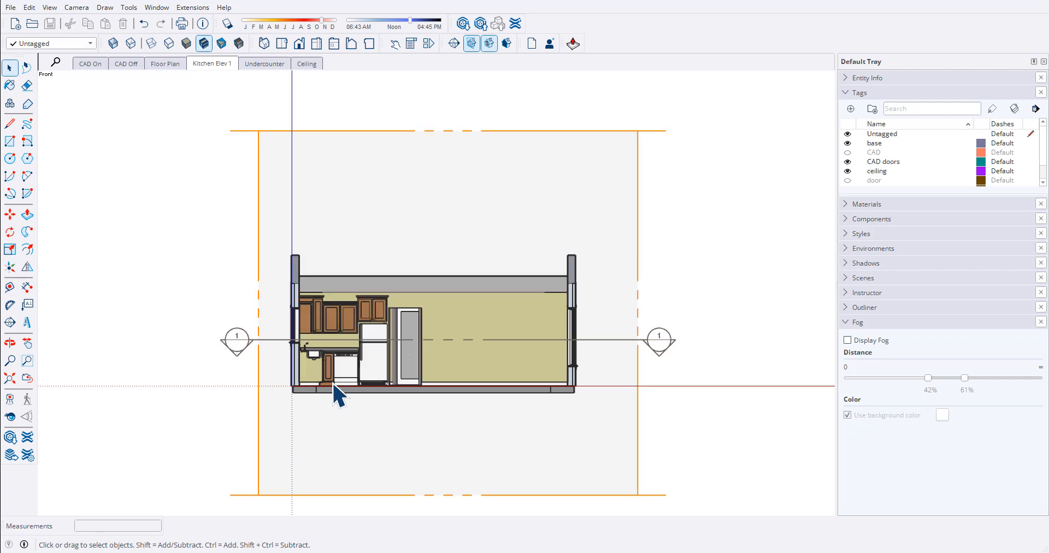
pyautogui.scroll(2, 380, 356)
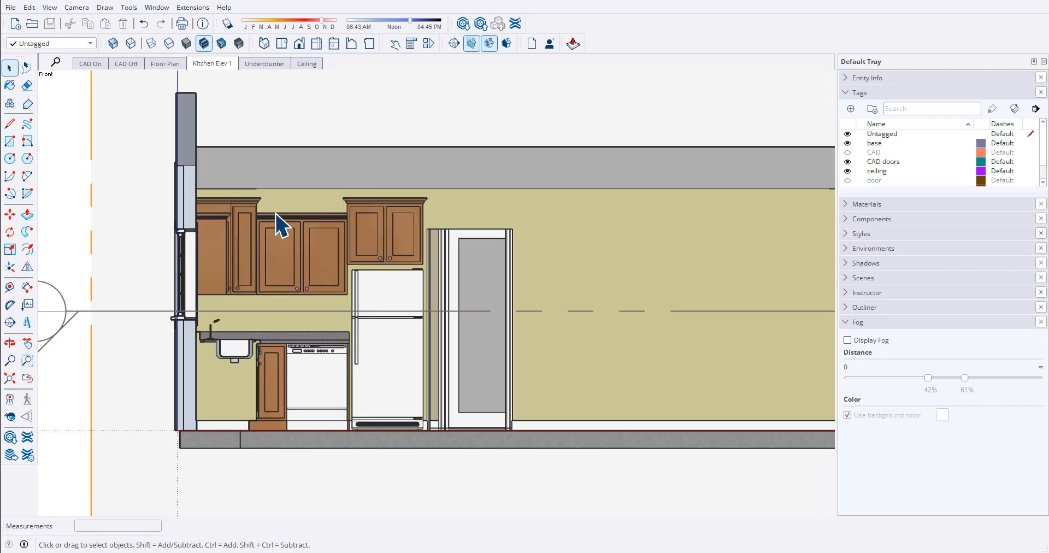
pyautogui.scroll(4, 358, 235)
pyautogui.scroll(-1, 444, 122)
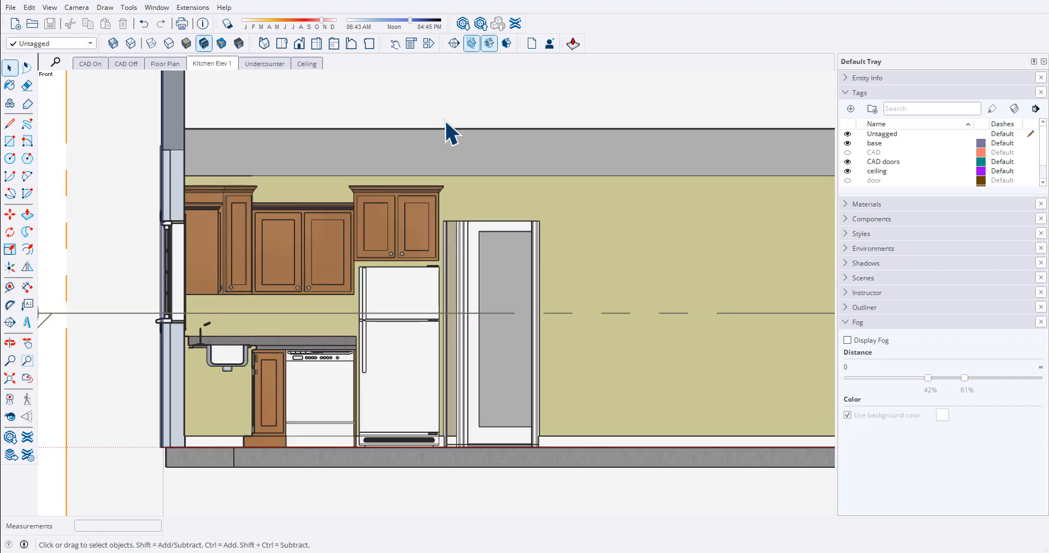
pyautogui.click(471, 43)
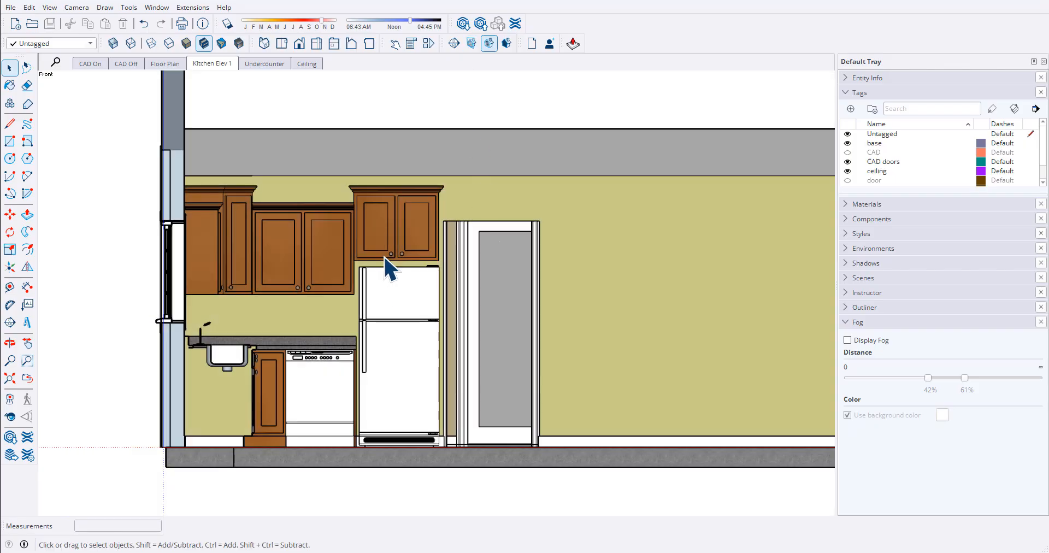
# - Add a new scene after Kitchen Elev 1 from the current section view, saving the style changes as a new style
pyautogui.rightClick(225, 67)
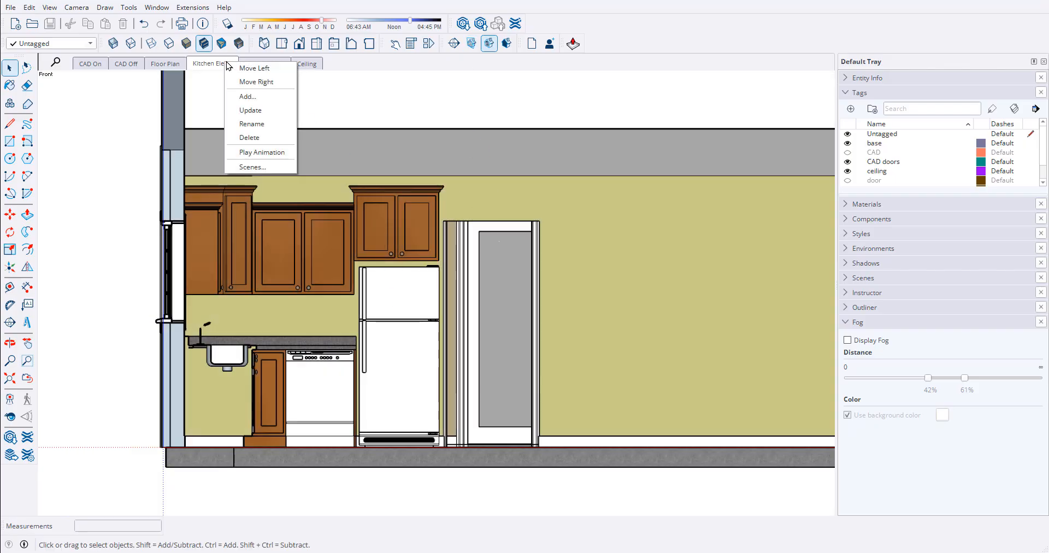
pyautogui.click(247, 97)
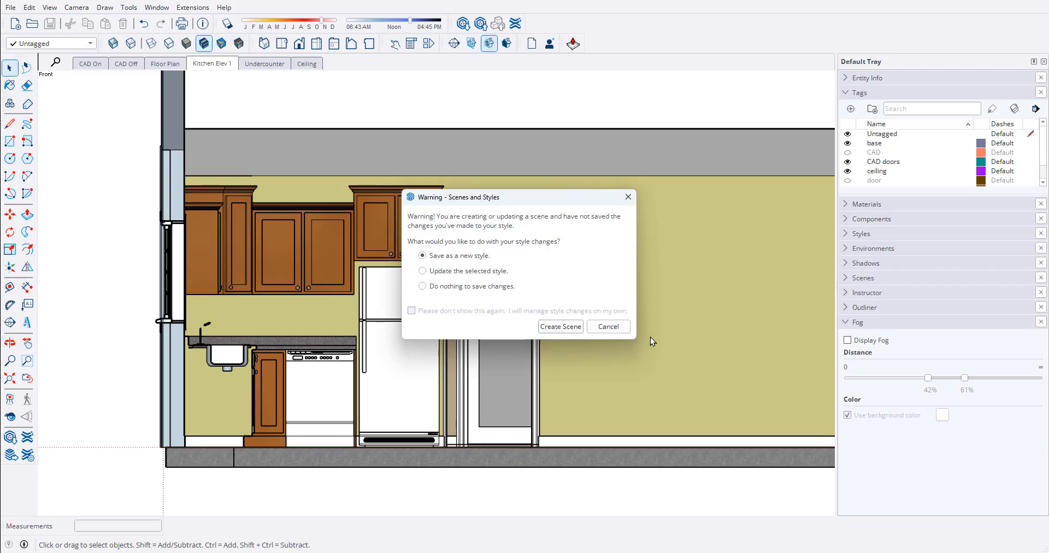
pyautogui.click(570, 328)
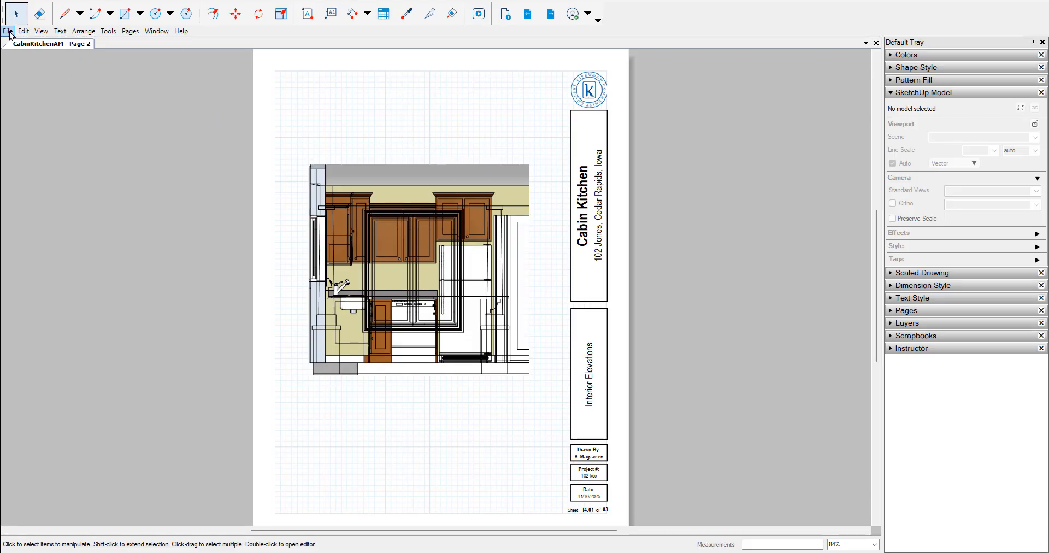
# - In the LayOut document, relink the out-of-date Cabin-Kitchen-AM.skp reference to the Cabin-Kitchen-AM.skp file in the Student Homework folder
pyautogui.click(9, 32)
pyautogui.click(59, 225)
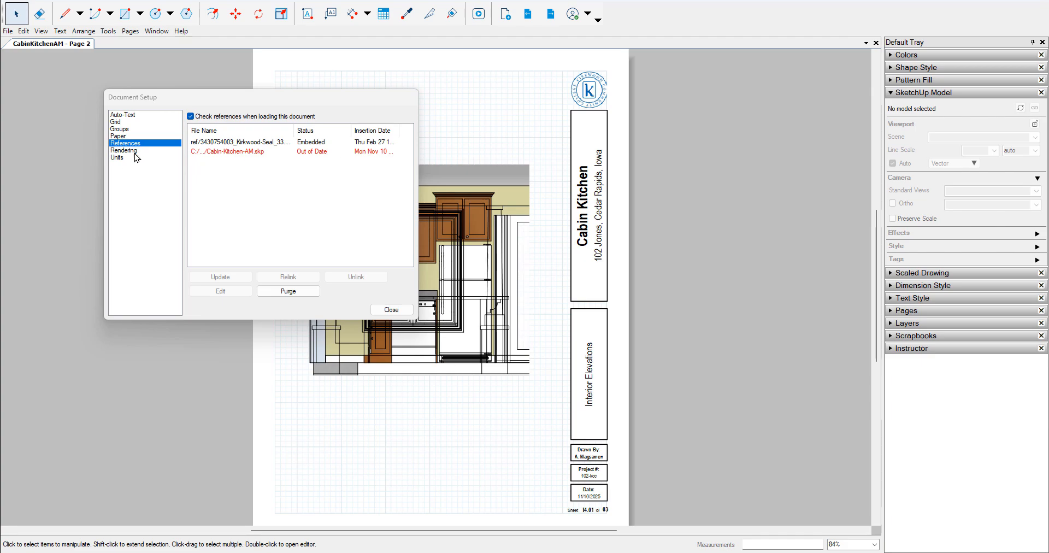
pyautogui.click(320, 151)
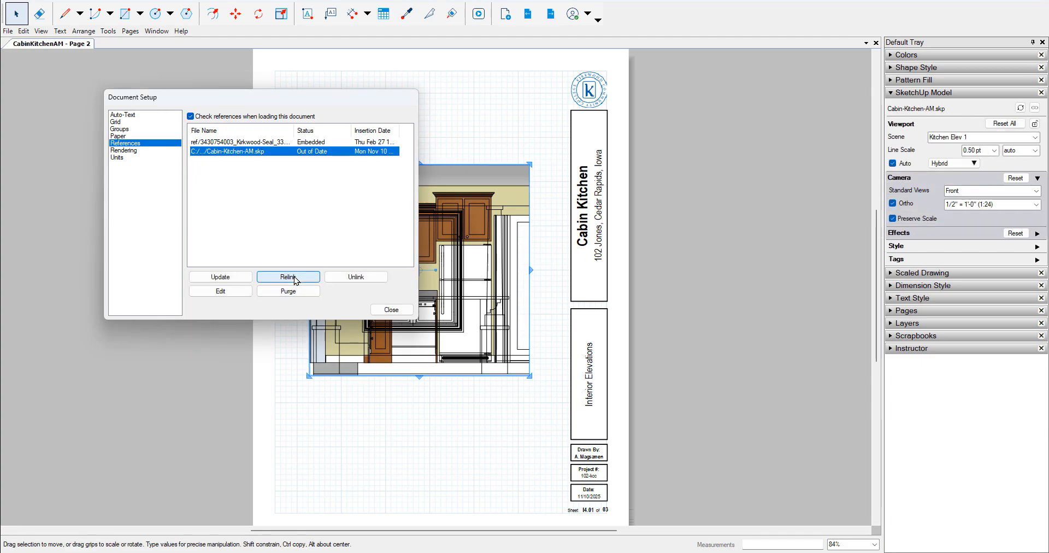
pyautogui.click(288, 277)
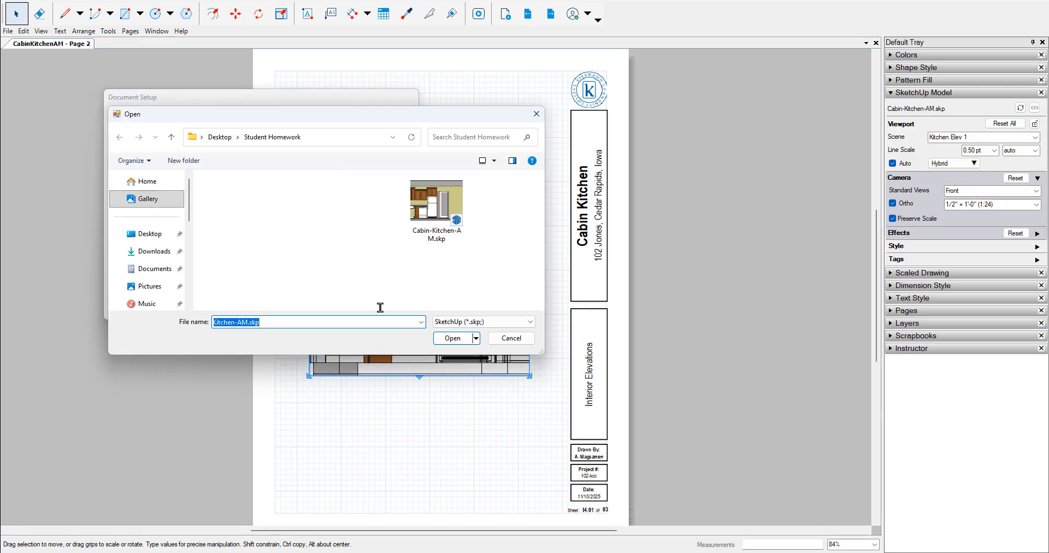
pyautogui.click(447, 205)
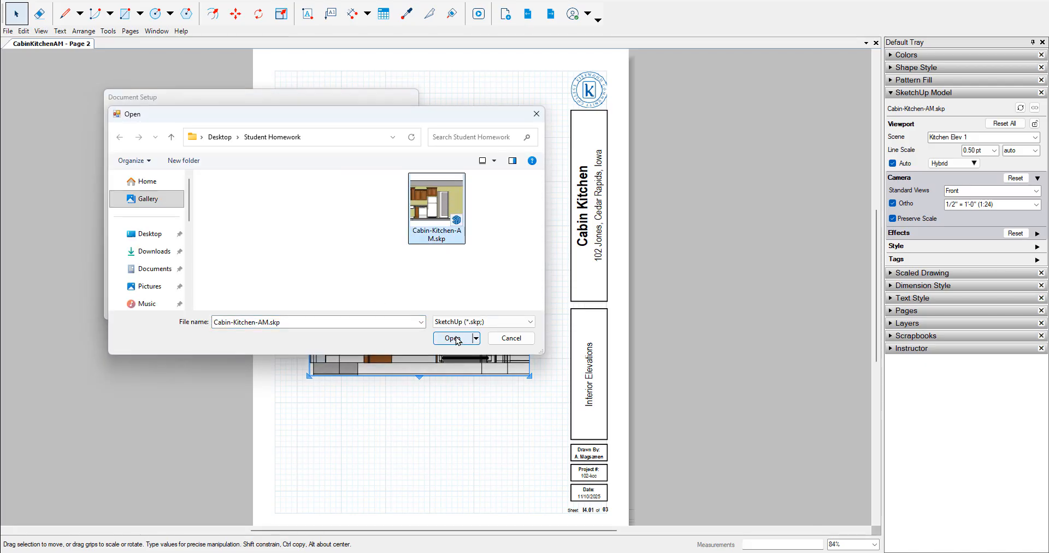
pyautogui.click(453, 338)
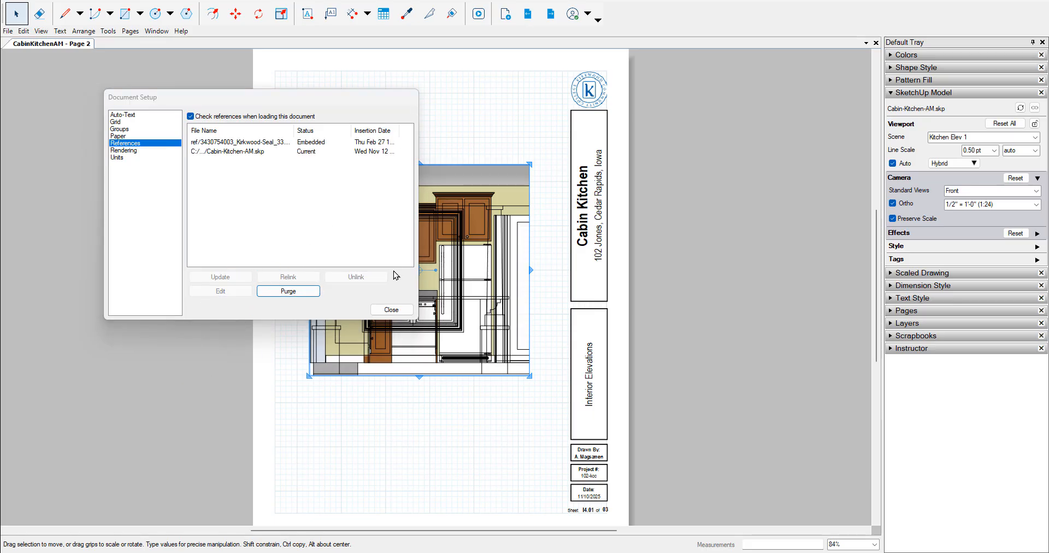
pyautogui.click(390, 309)
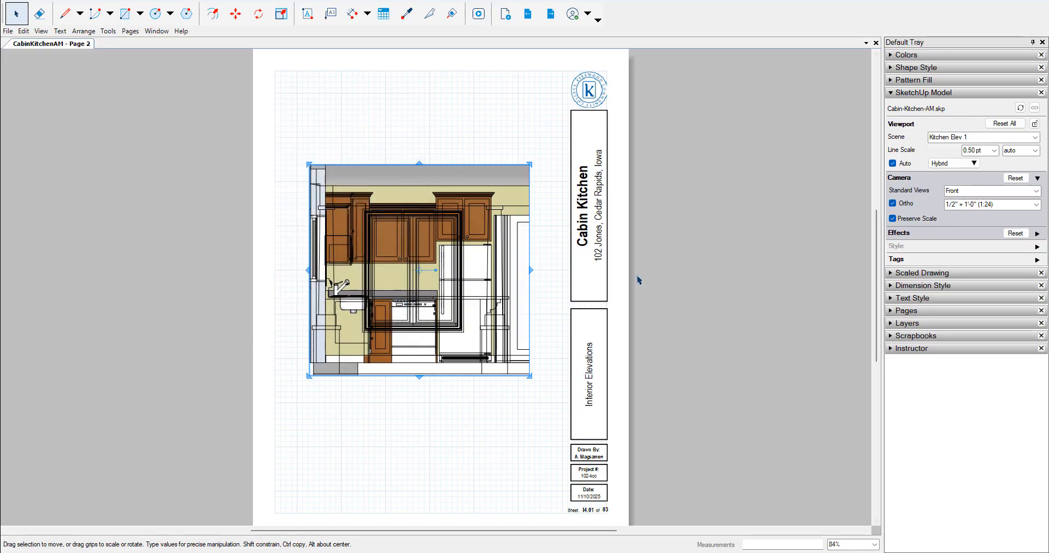
# - Assign Scene 7 to the kitchen elevation viewport on the Interior Elevations page
pyautogui.click(637, 279)
pyautogui.click(473, 257)
pyautogui.click(1037, 137)
pyautogui.click(1036, 137)
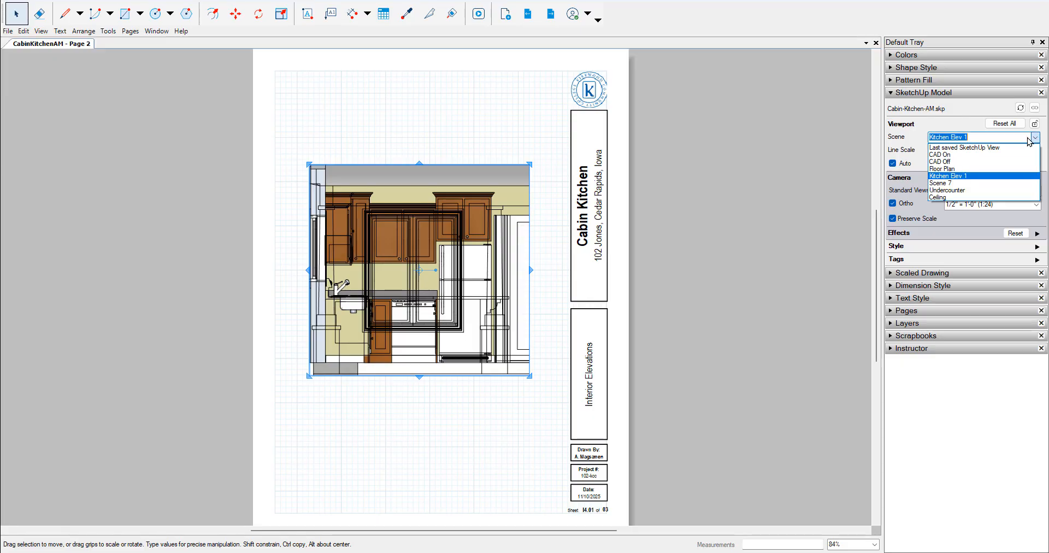
pyautogui.click(962, 183)
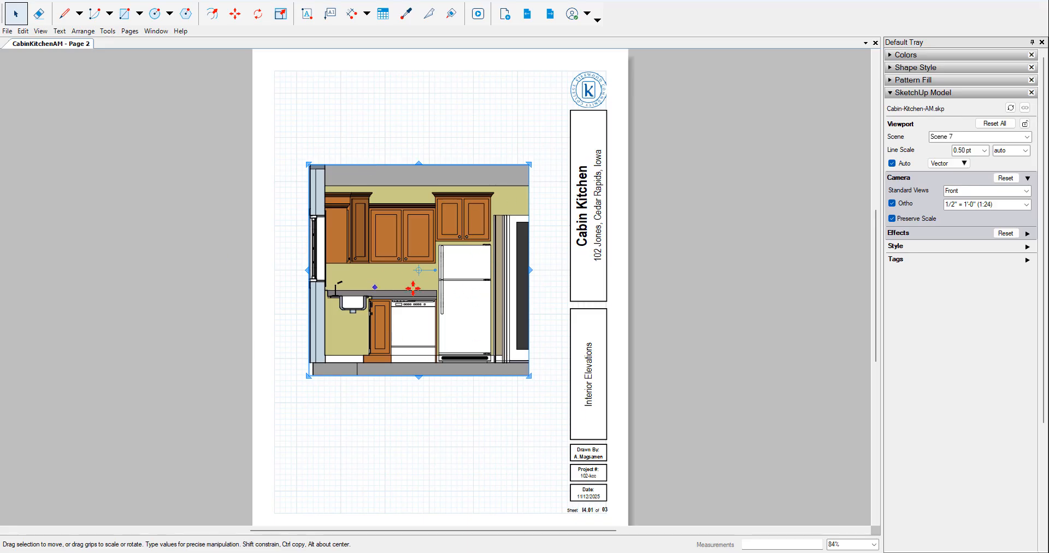
# - Try Raster and Hybrid rendering on the kitchen elevation viewport, ending on Hybrid
pyautogui.click(954, 168)
pyautogui.click(961, 189)
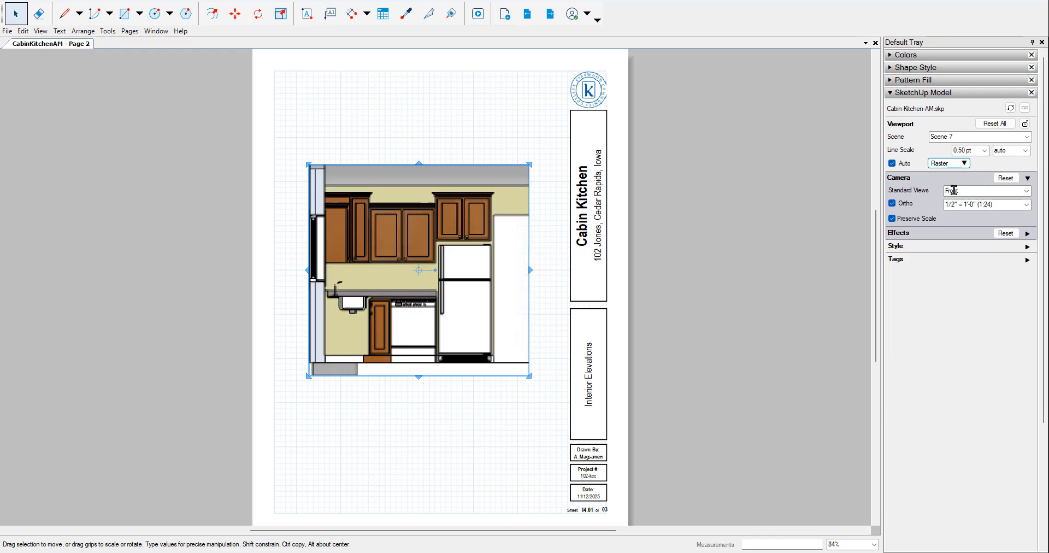
pyautogui.click(949, 163)
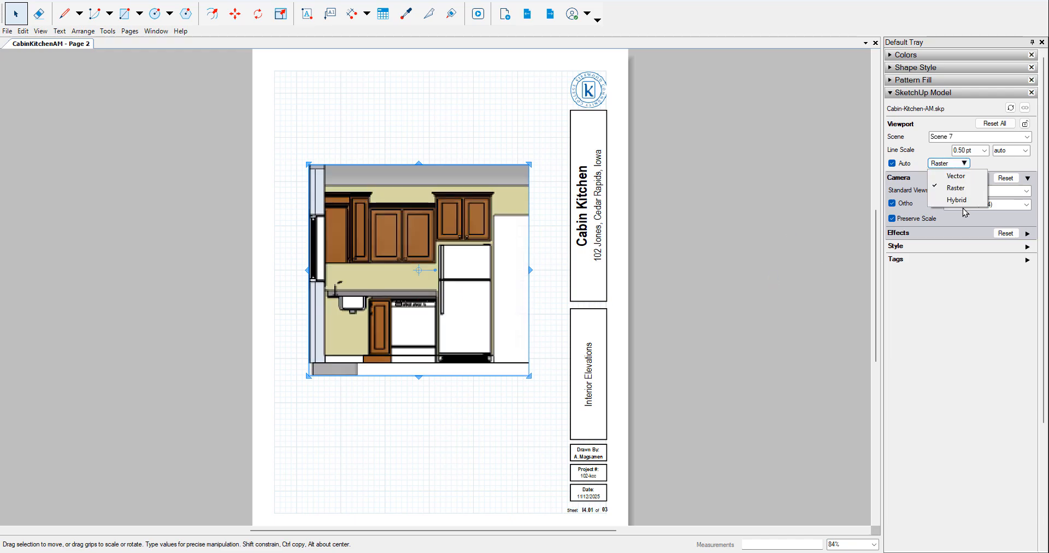
pyautogui.click(948, 199)
pyautogui.click(626, 303)
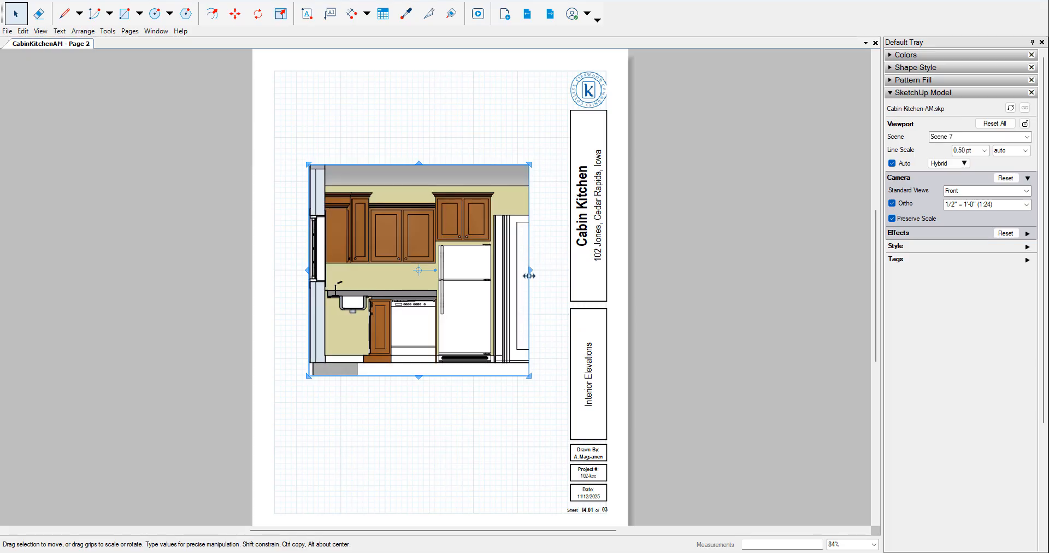
# - Widen the kitchen elevation viewport to the edge of the title block and set its rendering to Vector, accepting the style limitation
pyautogui.moveTo(530, 270); pyautogui.dragTo(568, 270)
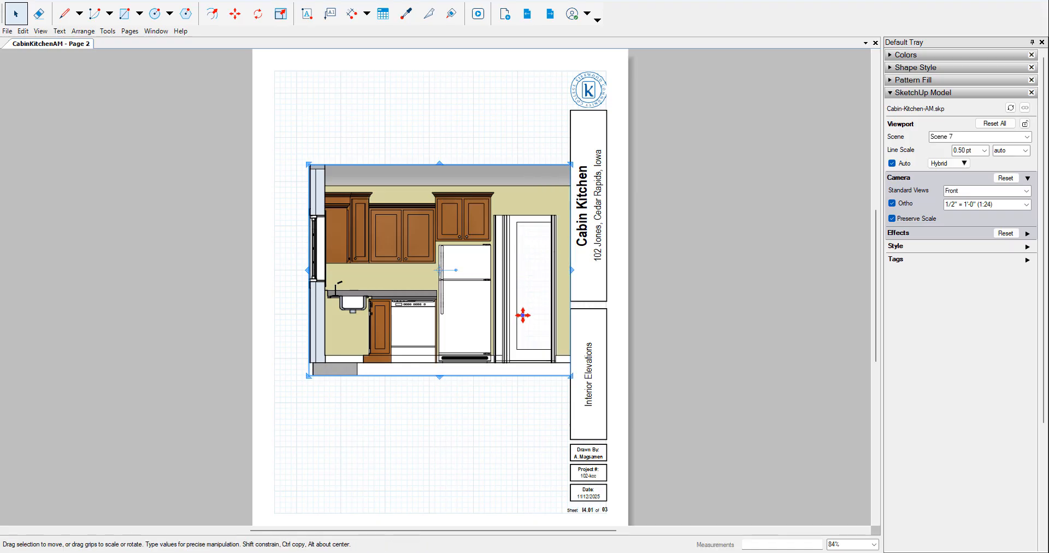
pyautogui.click(955, 164)
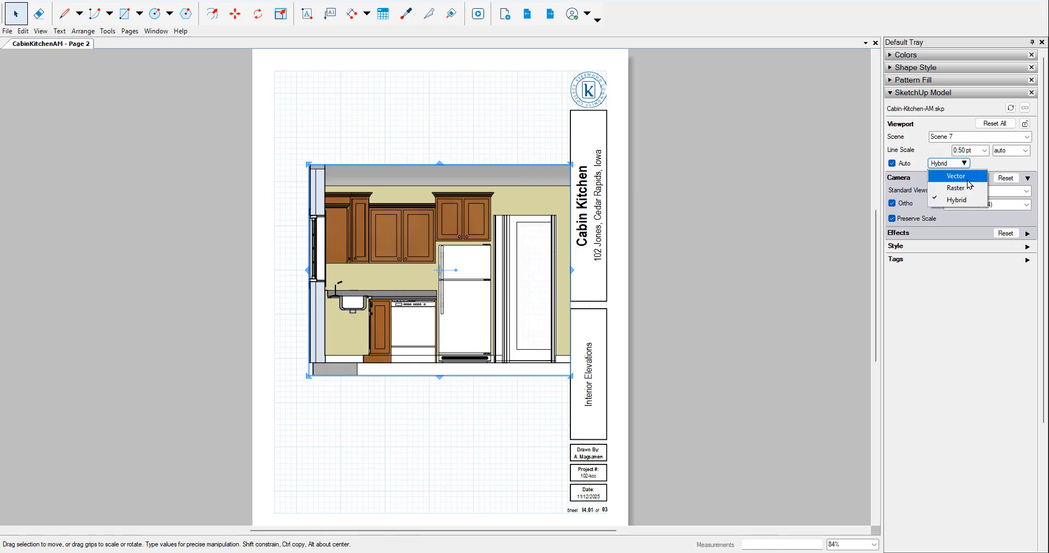
pyautogui.click(968, 180)
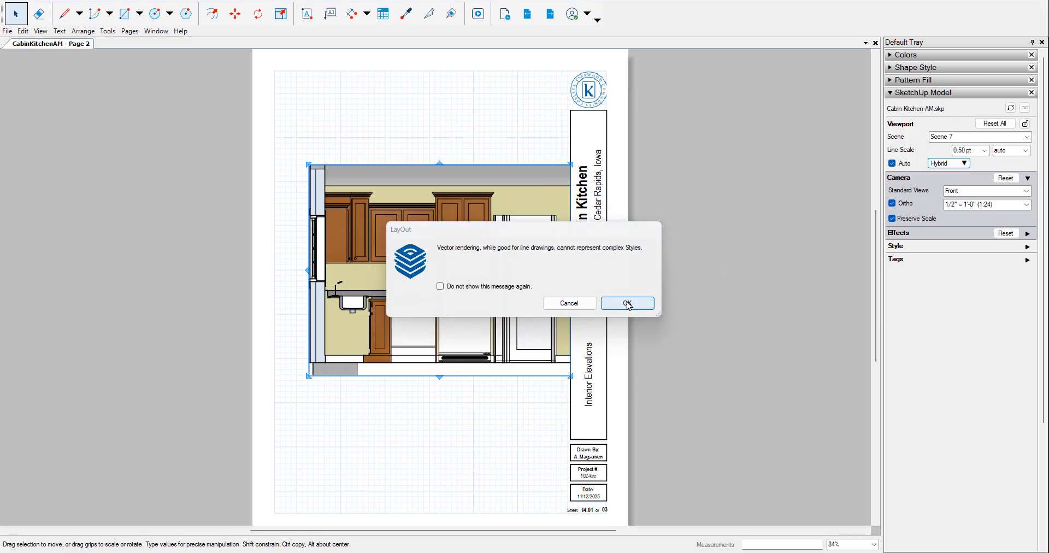
pyautogui.click(628, 304)
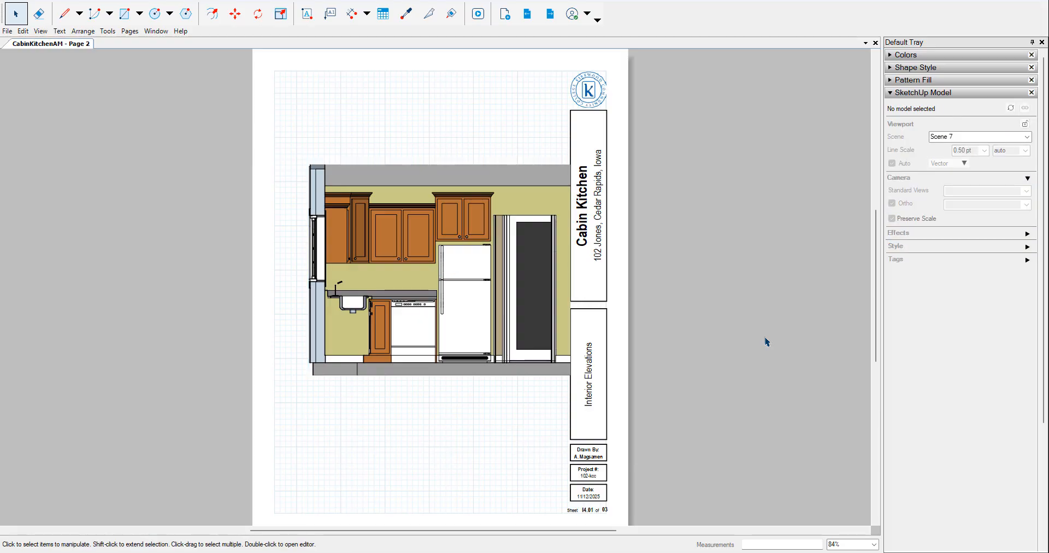
pyautogui.click(949, 163)
pyautogui.click(956, 188)
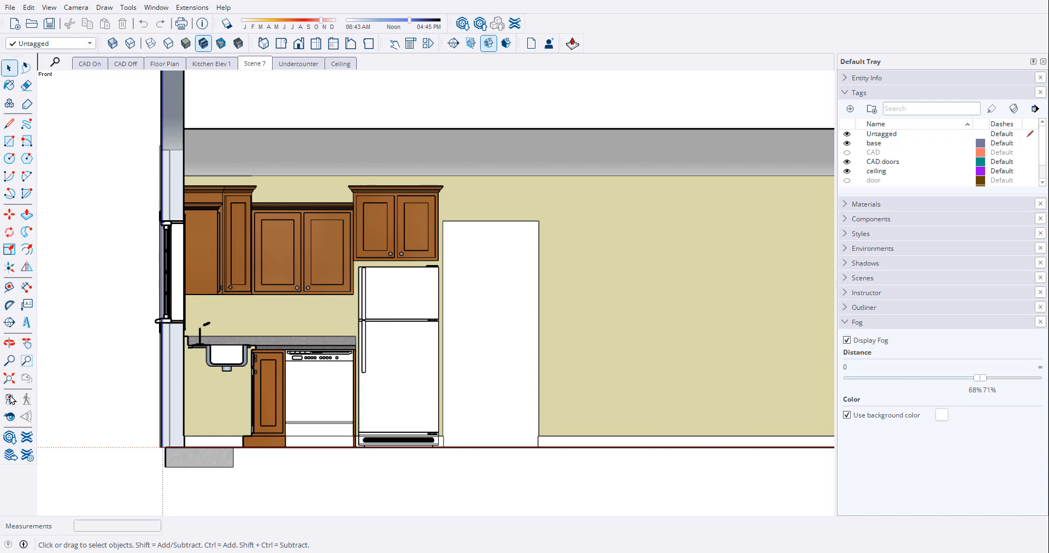
# - Switch to the SketchUp model, turn off the fog display, and show the sectioned cabin from Scene 7 in a 3D view
pyautogui.scroll(-6, 233, 330)
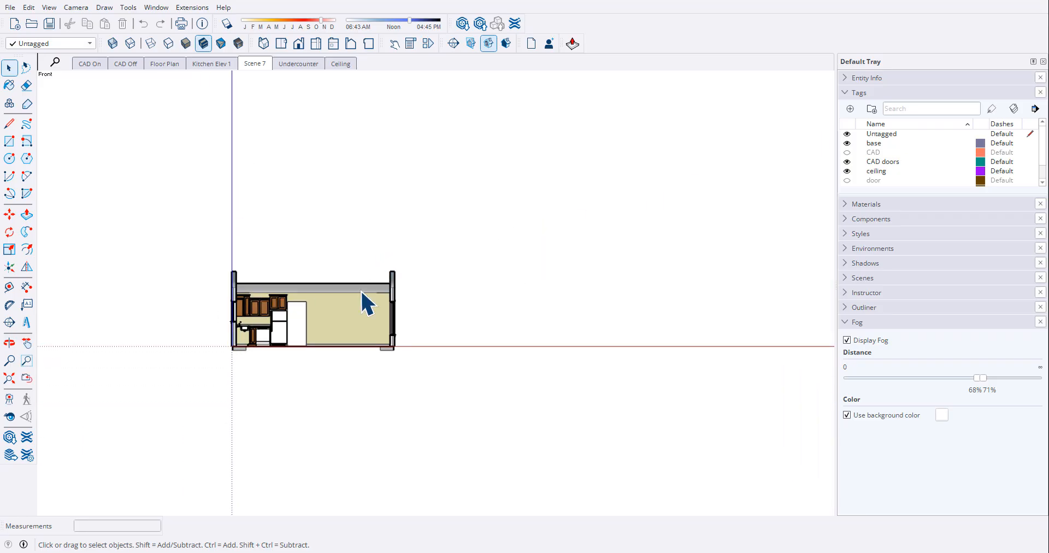
pyautogui.moveTo(362, 292); pyautogui.dragTo(213, 409, button='middle')
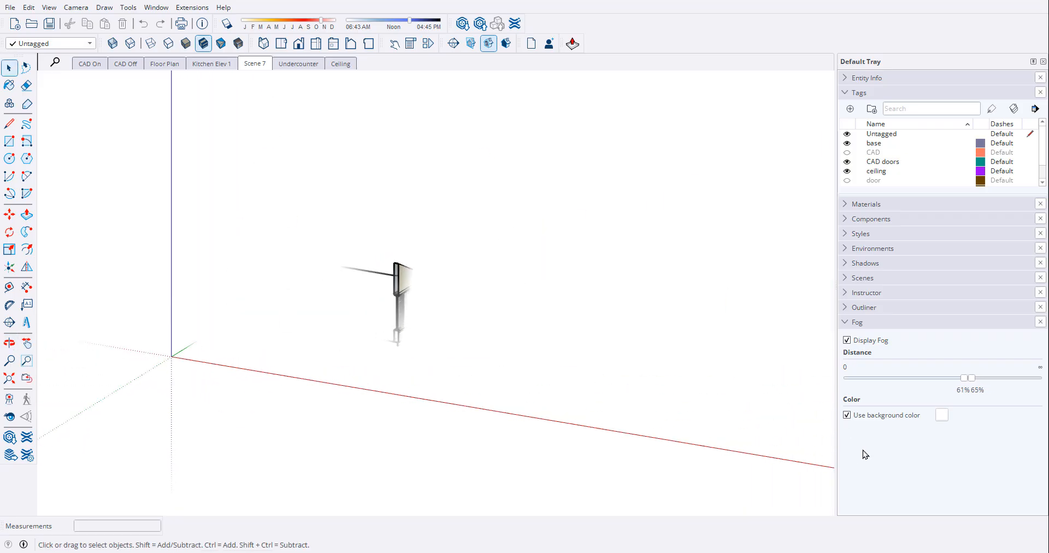
pyautogui.click(848, 339)
pyautogui.moveTo(351, 278); pyautogui.dragTo(276, 314, button='middle')
pyautogui.scroll(-5, 297, 311)
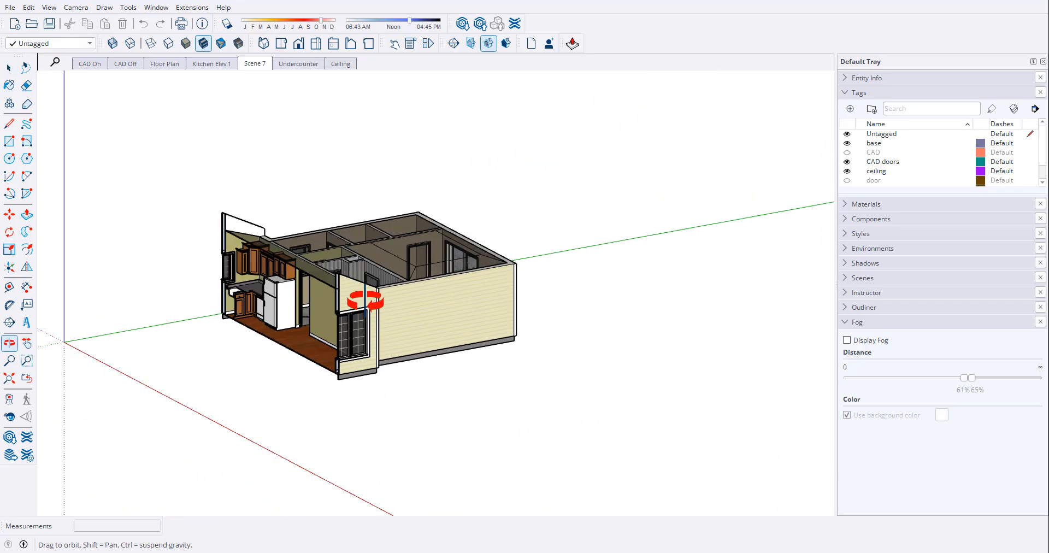
pyautogui.moveTo(654, 255); pyautogui.dragTo(733, 285, button='middle')
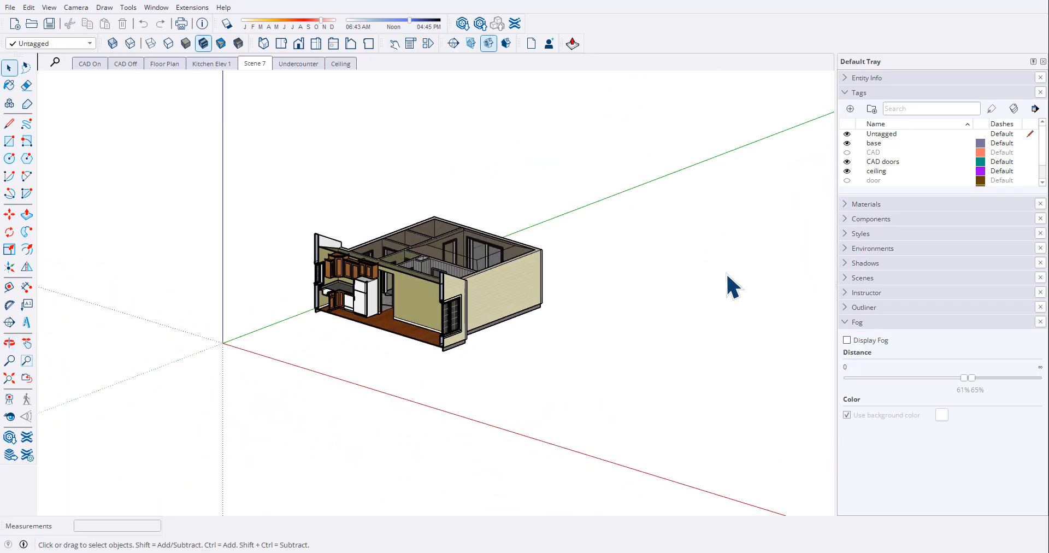
# - Draw a large vertical rectangle behind the cabin, parallel to the section cut, and make its face and edges a group
pyautogui.press('r')
pyautogui.click(543, 223)
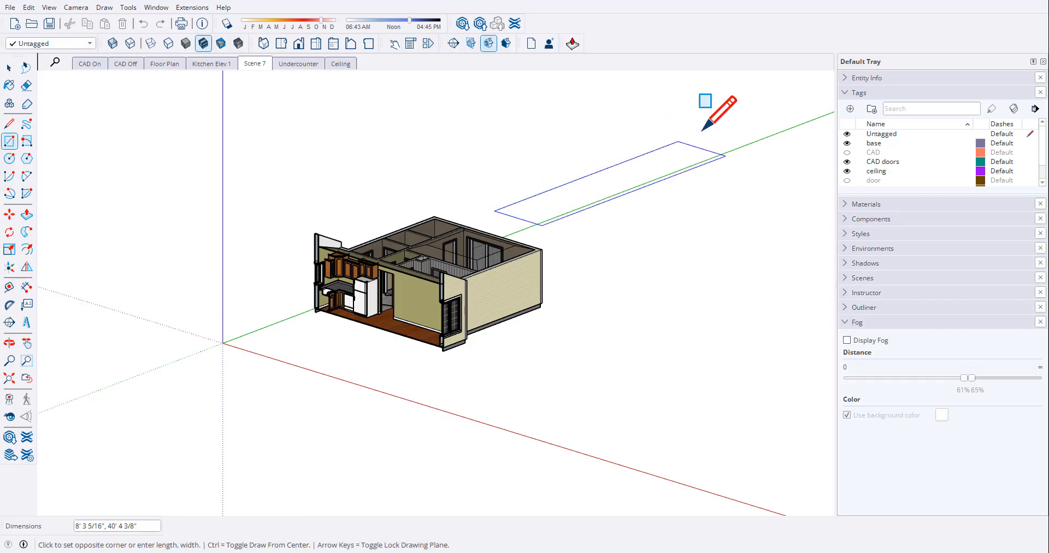
pyautogui.moveTo(710, 134)
pyautogui.mouseDown(button='middle')
pyautogui.moveTo(843, 58)
pyautogui.moveTo(623, 250)
pyautogui.moveTo(669, 188)
pyautogui.mouseUp(button='middle')
pyautogui.click(728, 142)
pyautogui.press('space')
pyautogui.rightClick(645, 193)
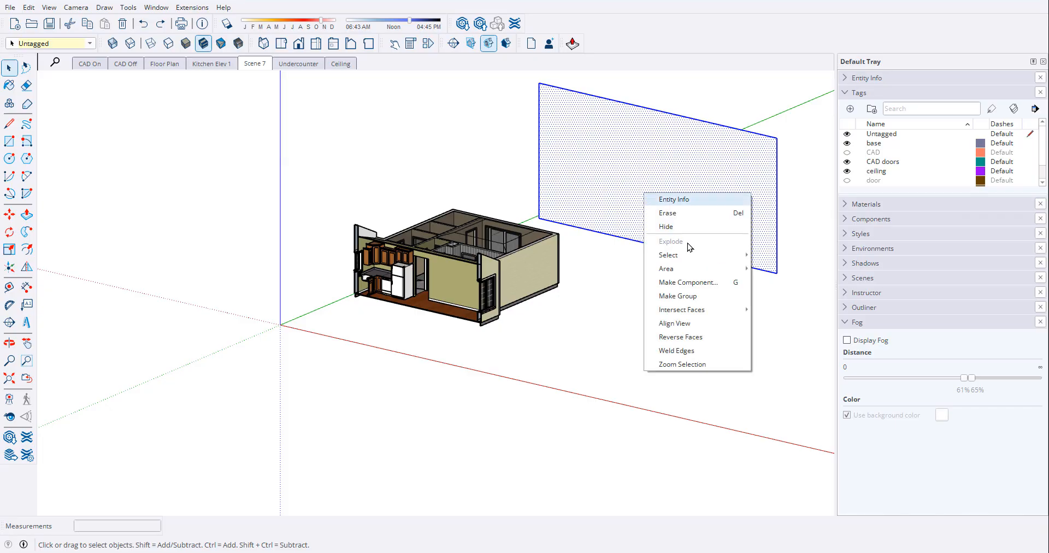
pyautogui.click(699, 296)
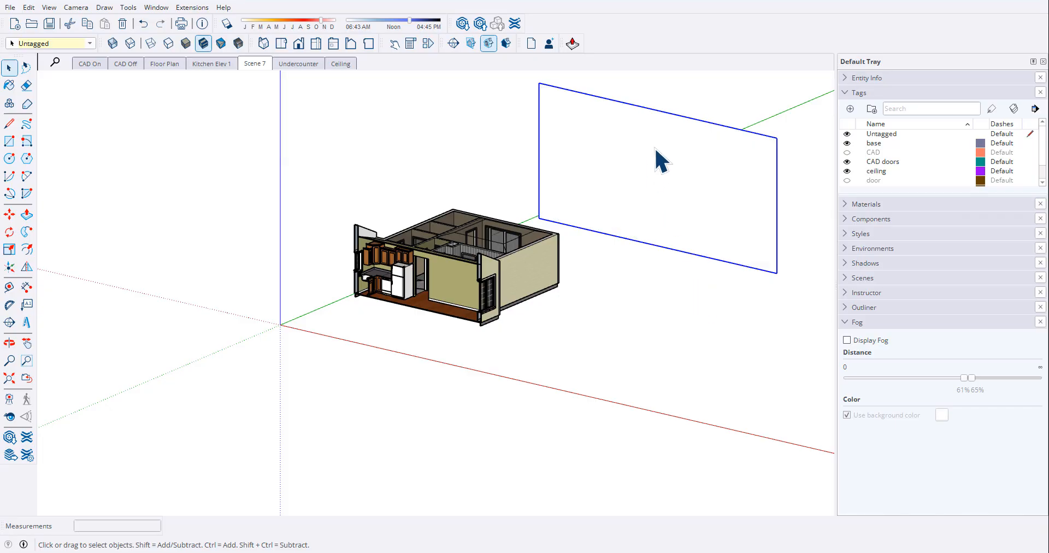
# - Move the rectangle group about 40' forward along the green axis, lower it about 4' 6", and shift it sideways to back the kitchen wall
pyautogui.press('m')
pyautogui.click(719, 162)
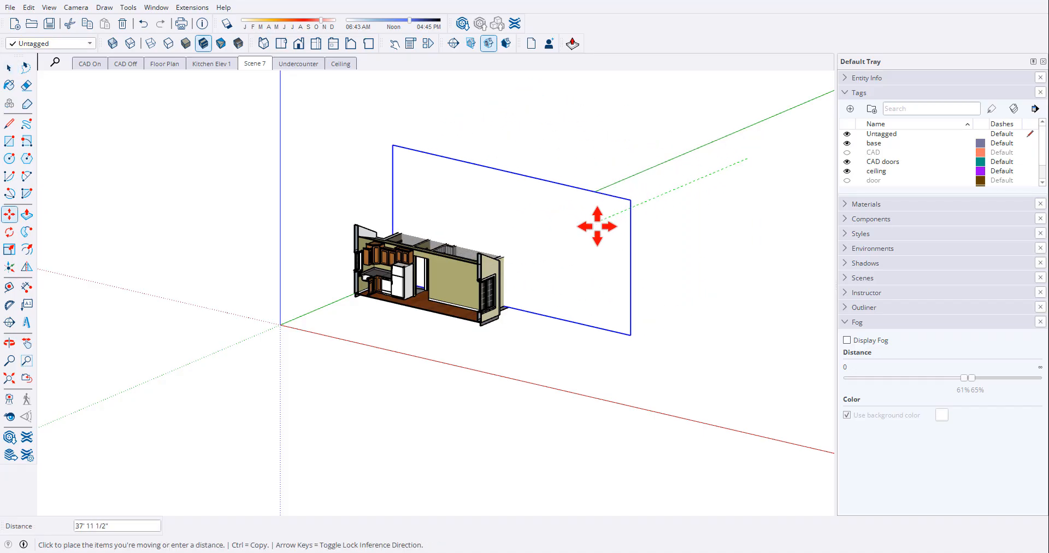
pyautogui.click(562, 218)
pyautogui.click(579, 218)
pyautogui.click(569, 243)
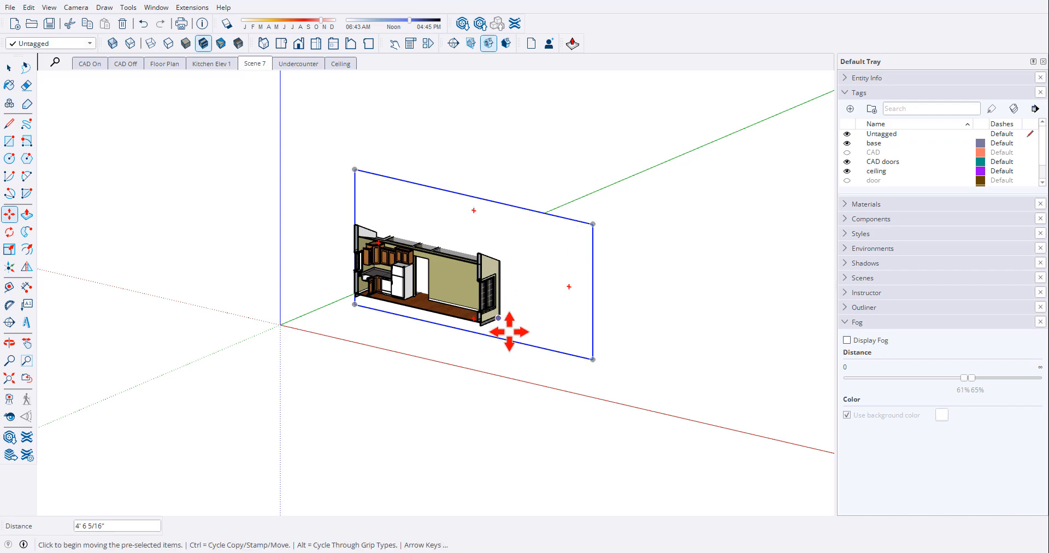
pyautogui.click(562, 320)
pyautogui.click(547, 329)
pyautogui.press('space')
pyautogui.click(466, 376)
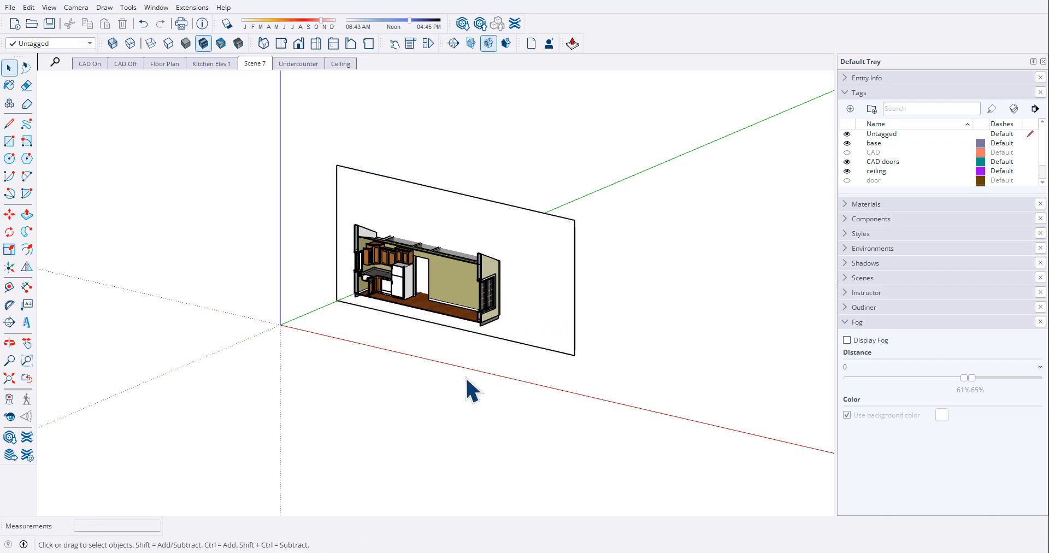
# - Return to Scene 7, examine the backdrop around the whole kitchen section, and turn off the fog display in the scene's original view
pyautogui.click(254, 64)
pyautogui.click(847, 340)
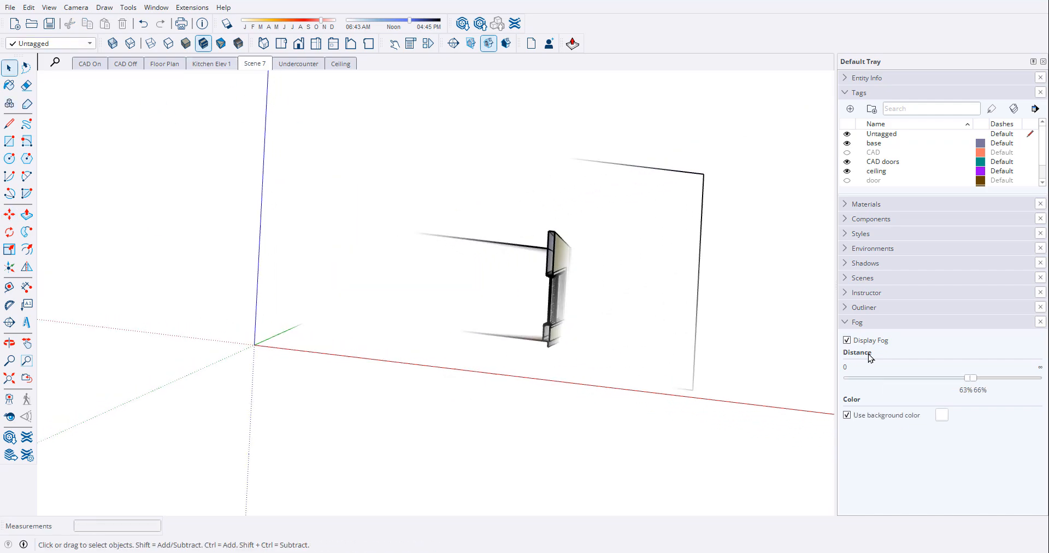
pyautogui.click(847, 340)
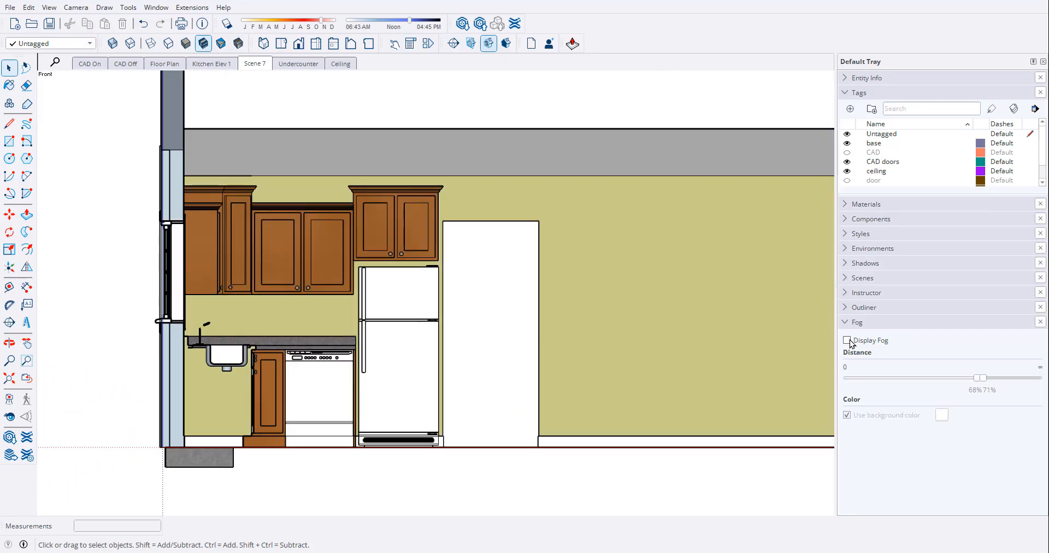
pyautogui.scroll(-8, 327, 369)
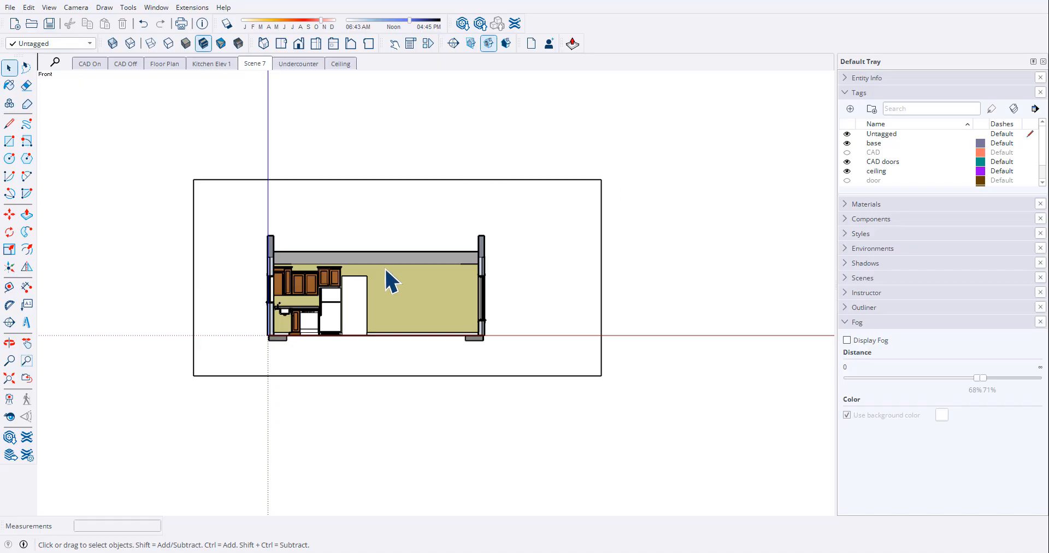
pyautogui.scroll(3, 346, 284)
pyautogui.scroll(4, 345, 278)
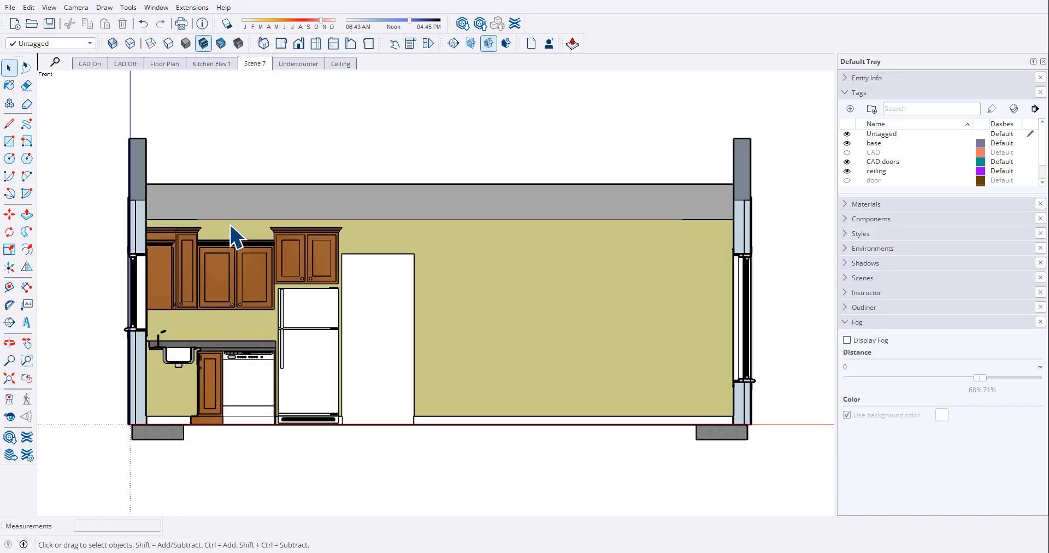
pyautogui.click(262, 64)
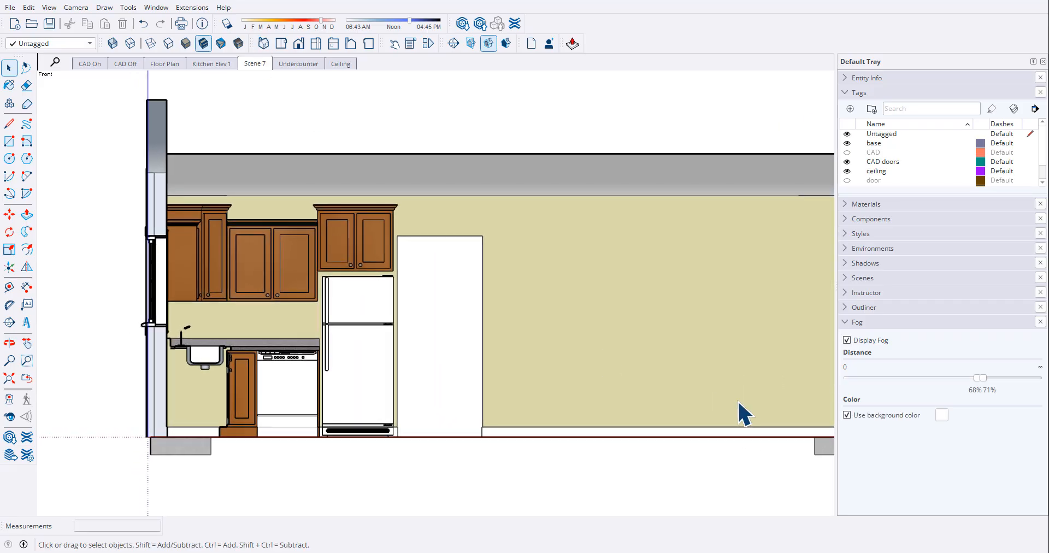
pyautogui.click(847, 340)
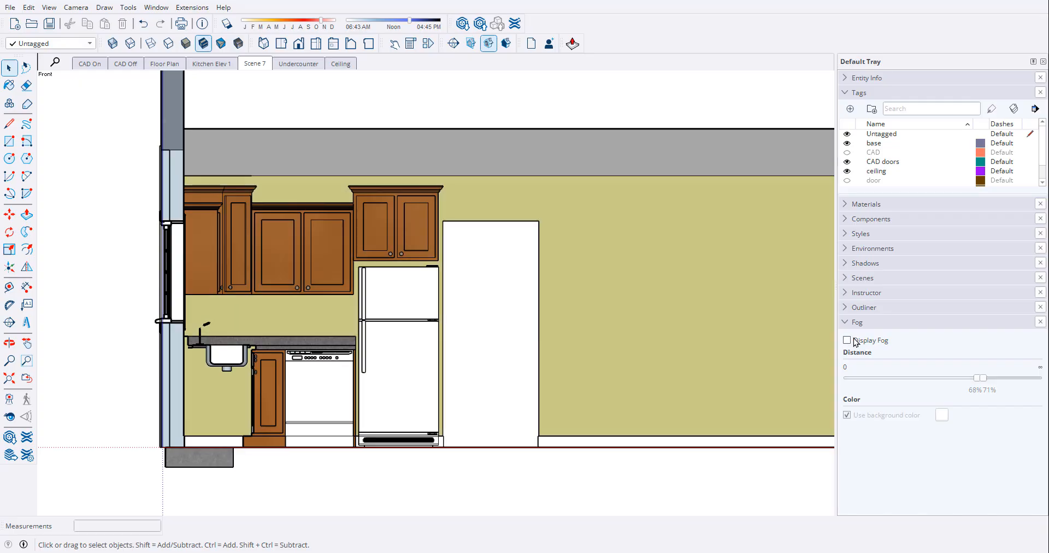
# - Update Scene 7 with the fog turned off and save the model
pyautogui.rightClick(255, 64)
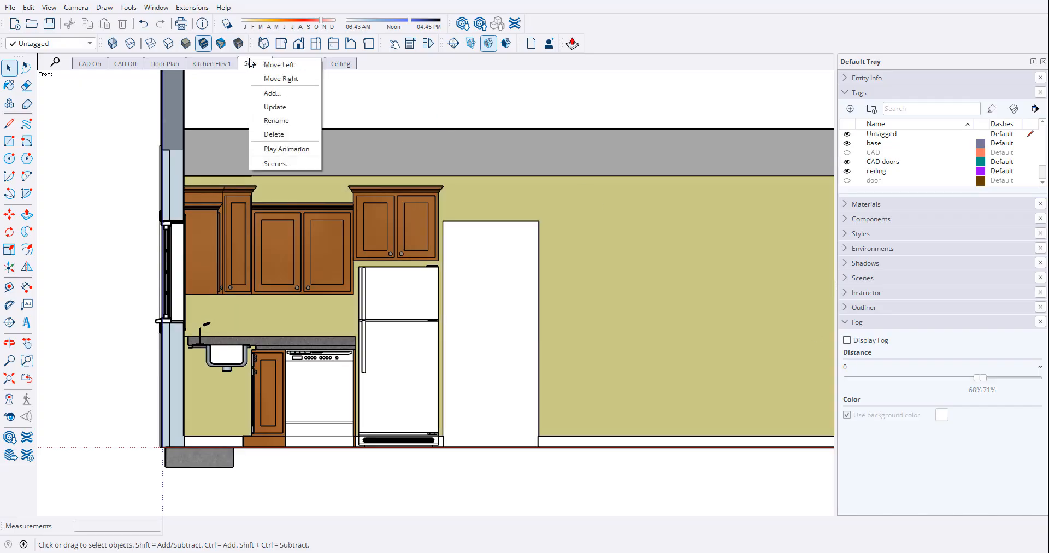
pyautogui.click(286, 106)
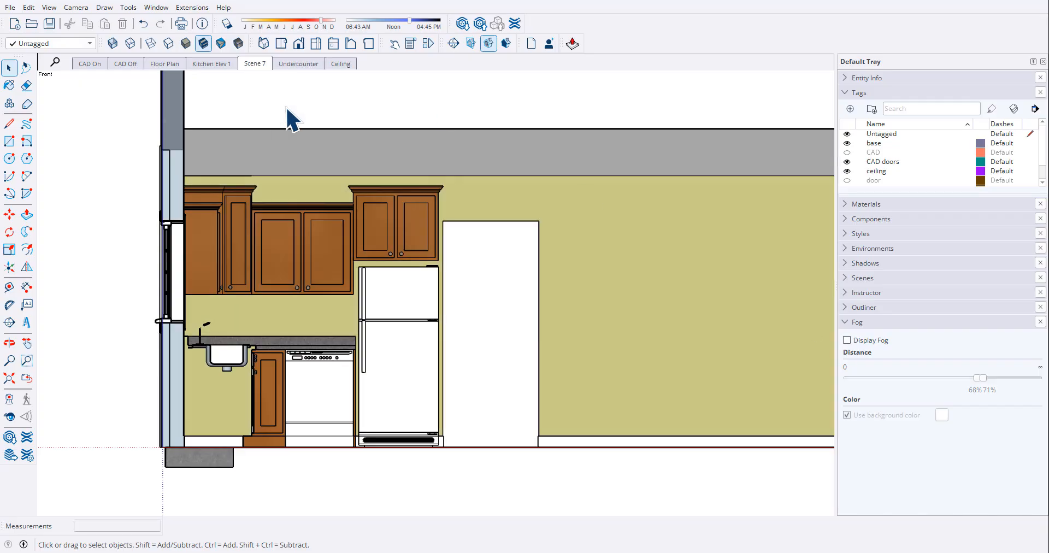
pyautogui.click(52, 26)
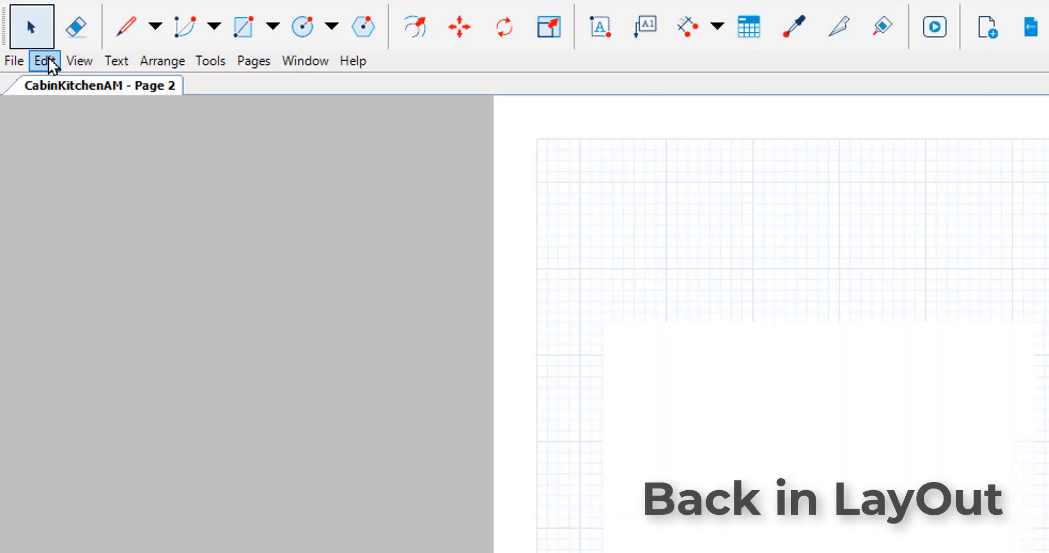
# - Switch to LayOut, update the Cabin-Kitchen-AM.skp reference, and reset the viewport's camera and effects to match Scene 7
pyautogui.click(21, 58)
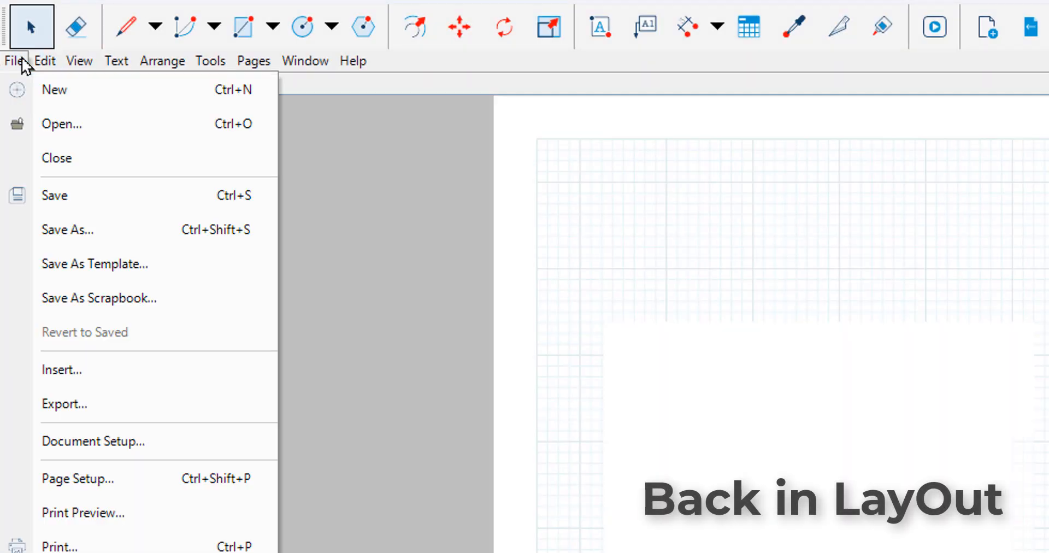
pyautogui.click(108, 440)
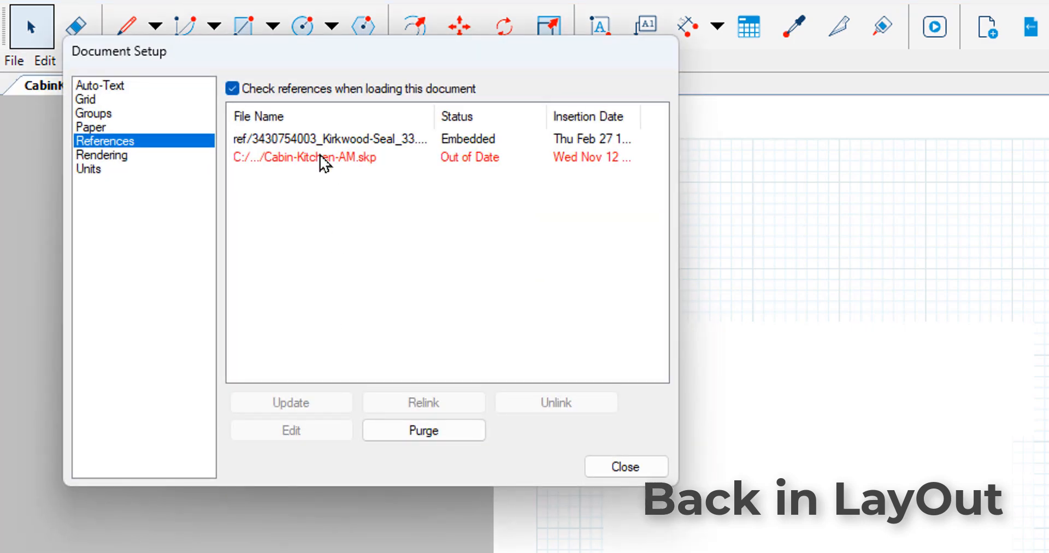
pyautogui.click(320, 157)
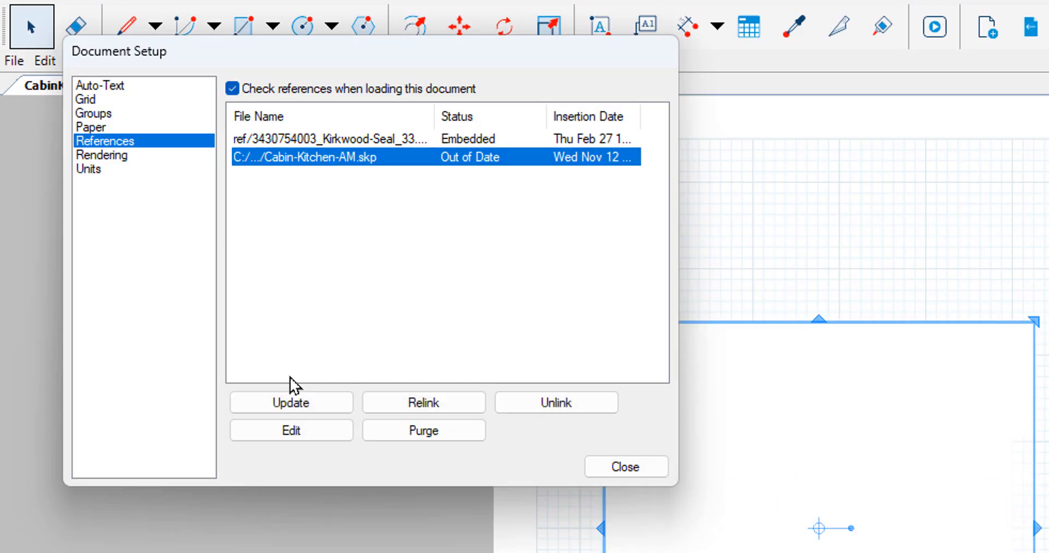
pyautogui.click(293, 404)
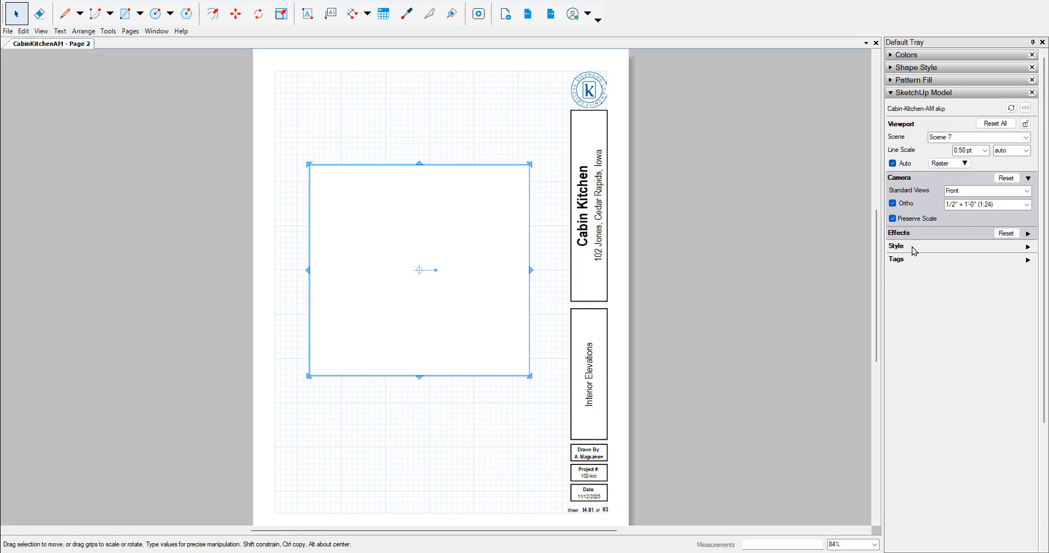
pyautogui.click(1007, 178)
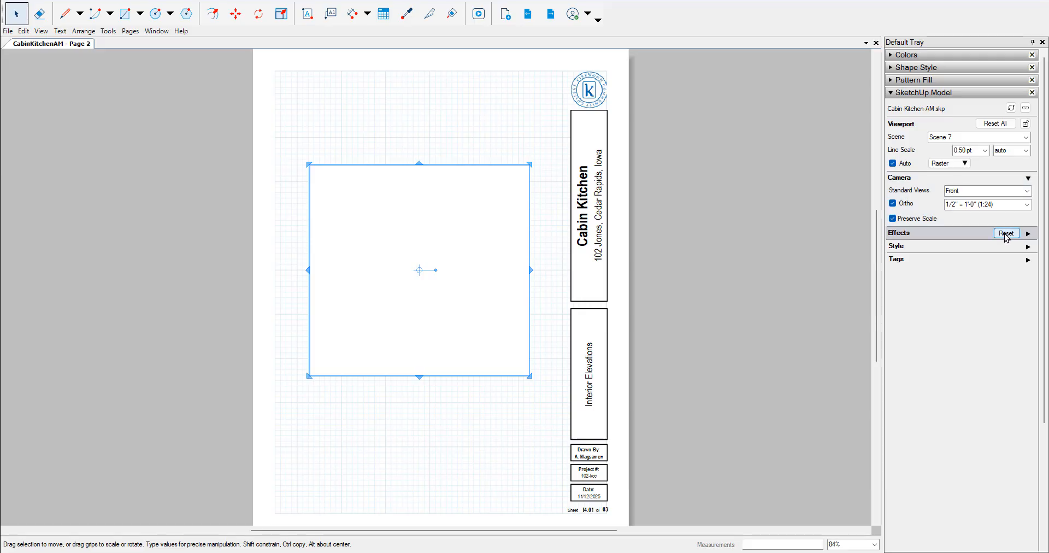
pyautogui.click(1007, 233)
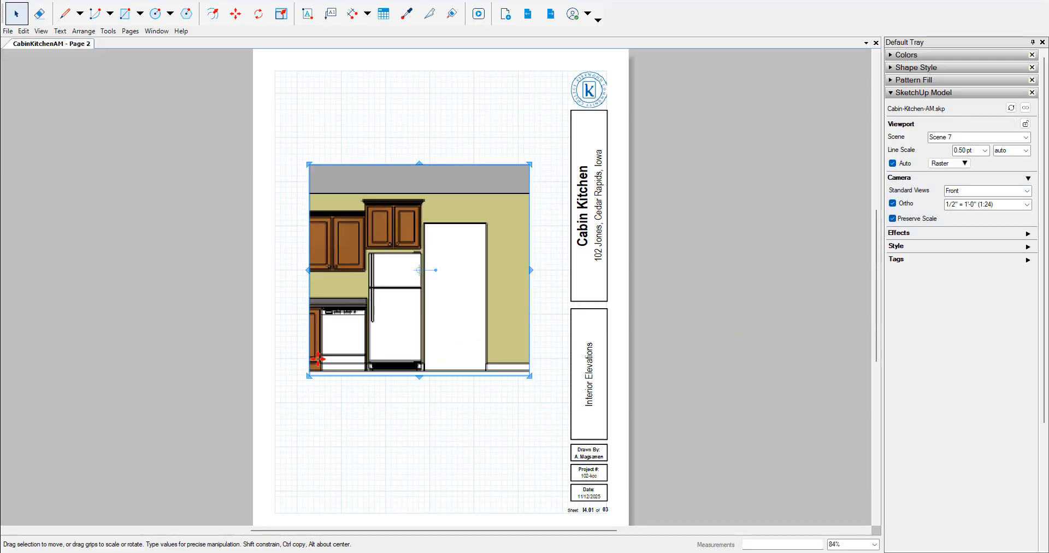
# - Extend the elevation viewport to show the sectioned exterior wall and its footing, and reposition it beside the title block
pyautogui.moveTo(302, 271); pyautogui.dragTo(258, 270)
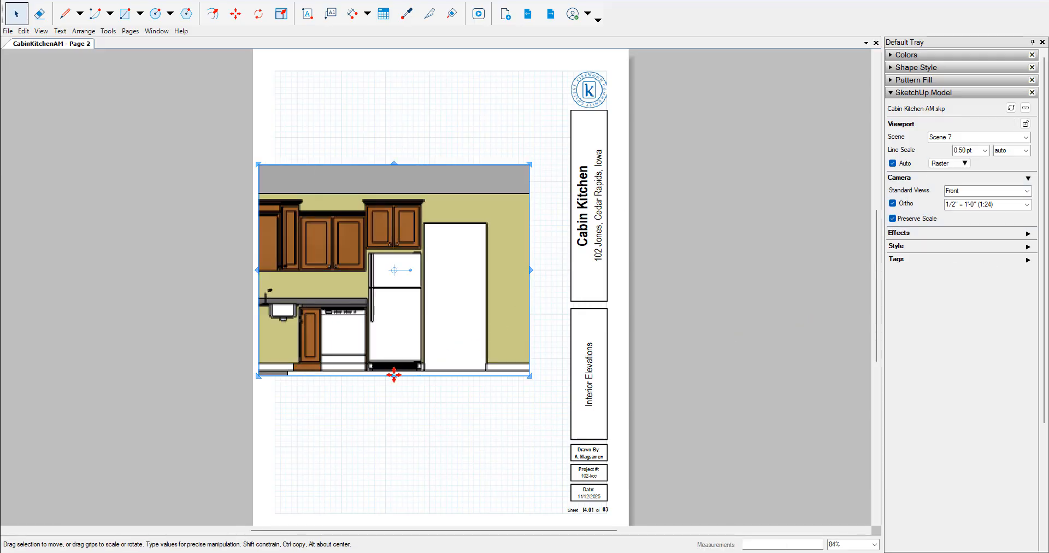
pyautogui.moveTo(392, 376); pyautogui.dragTo(392, 393)
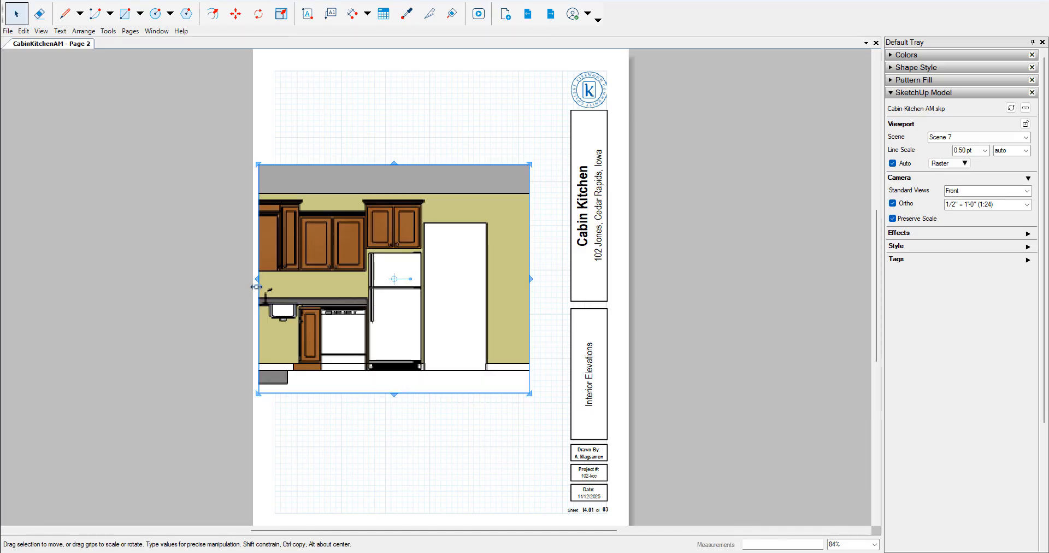
pyautogui.moveTo(257, 278); pyautogui.dragTo(225, 279)
pyautogui.moveTo(446, 272); pyautogui.dragTo(562, 281)
pyautogui.click(741, 277)
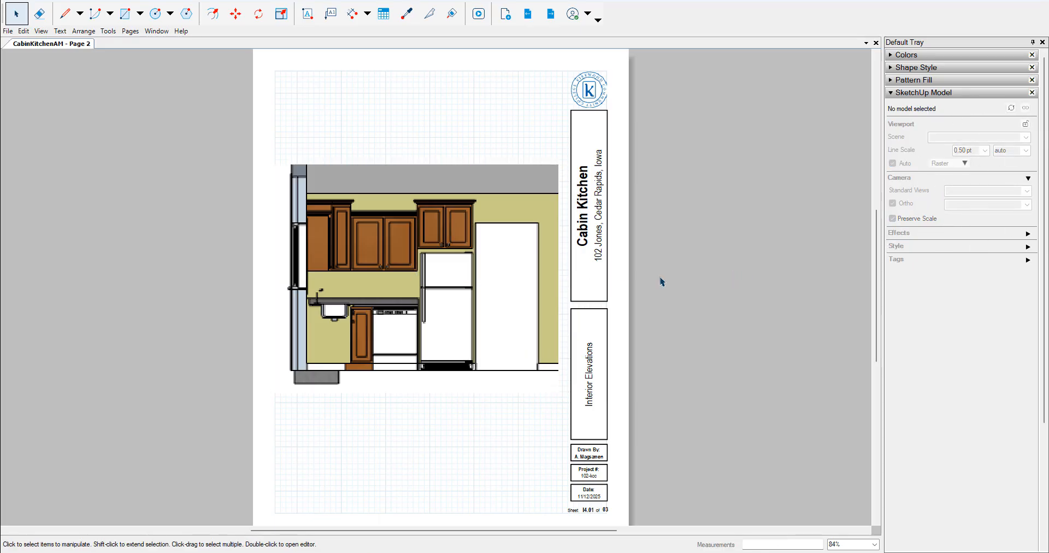
# - Select the kitchen elevation viewport and set its rendering mode to Hybrid
pyautogui.click(908, 93)
pyautogui.click(908, 93)
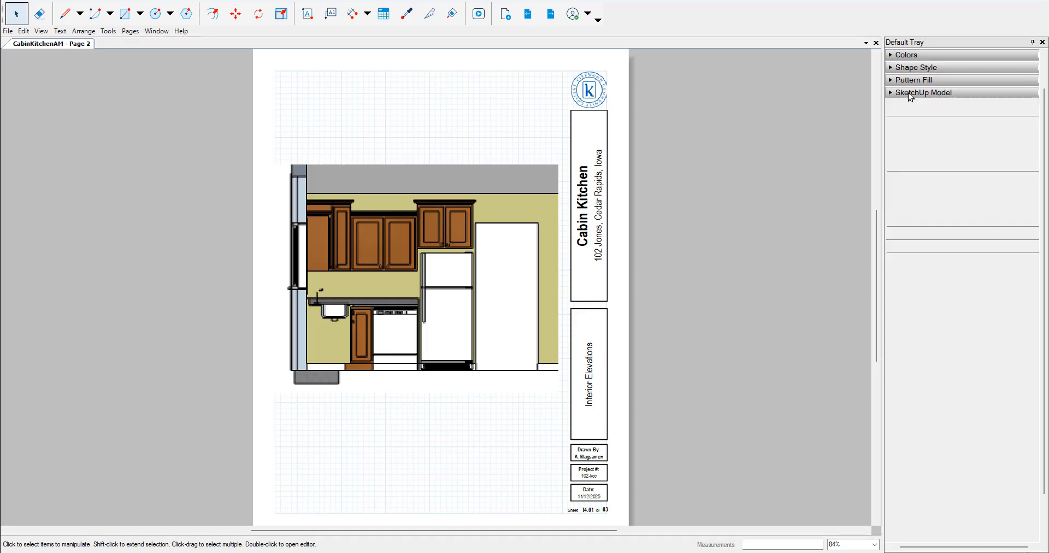
pyautogui.click(425, 294)
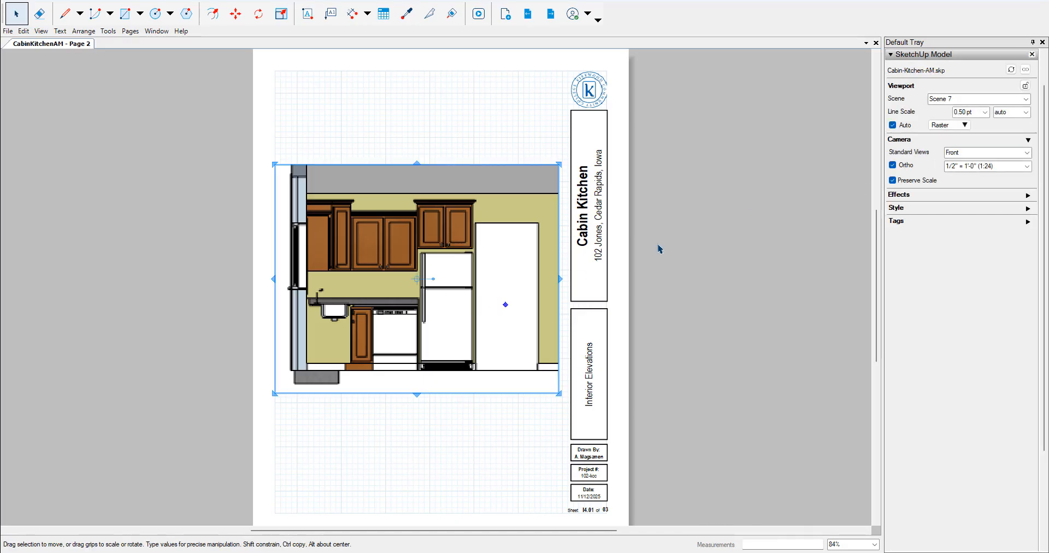
pyautogui.click(966, 125)
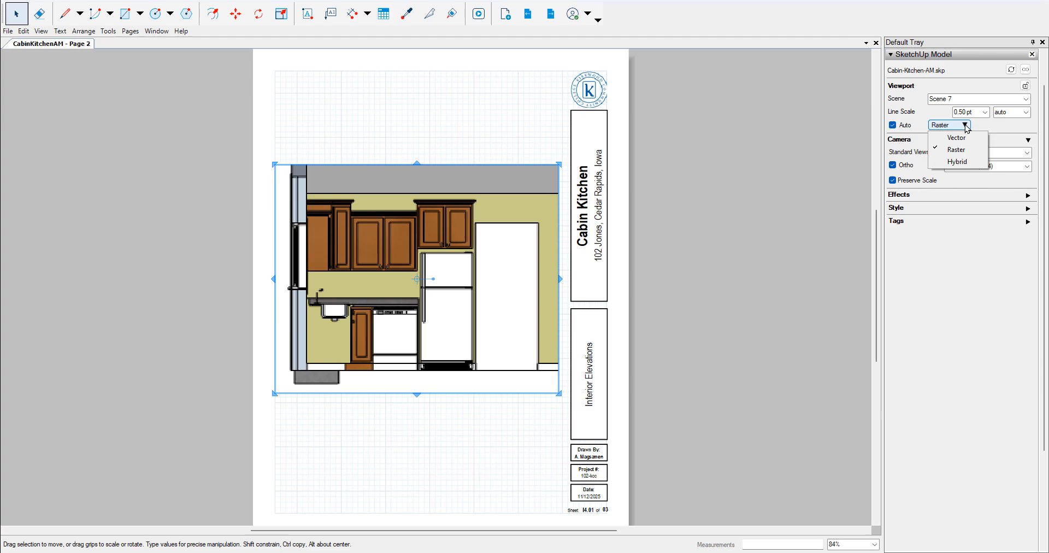
pyautogui.click(960, 159)
pyautogui.click(628, 303)
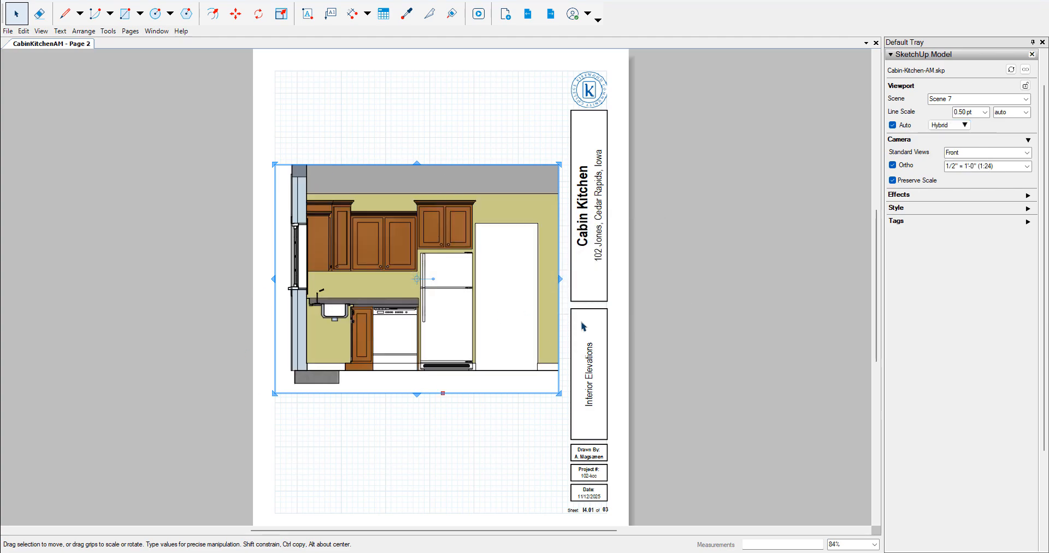
# - Set the kitchen elevation viewport's rendering mode to Vector, accepting the notice about complex styles
pyautogui.click(966, 125)
pyautogui.click(960, 146)
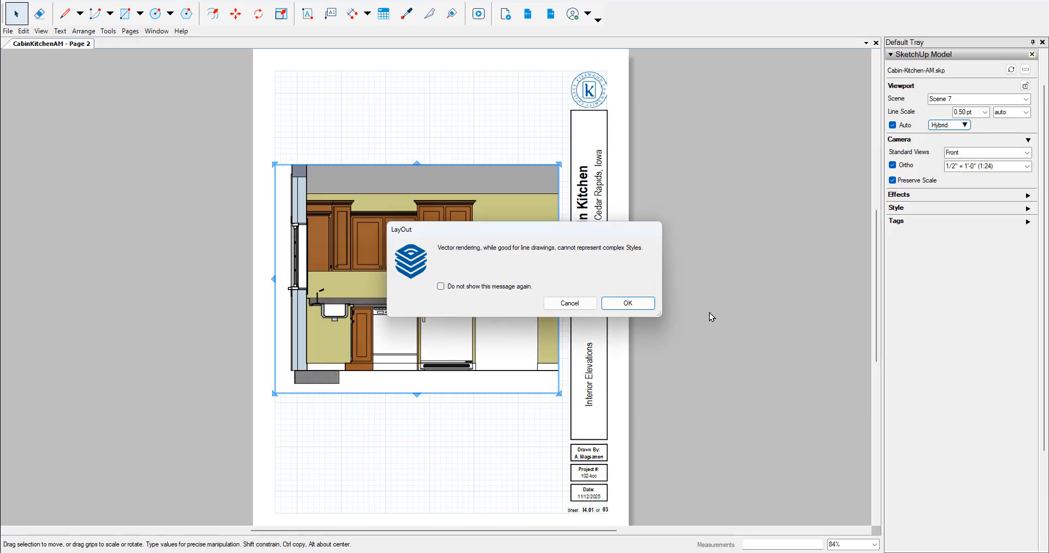
pyautogui.click(627, 304)
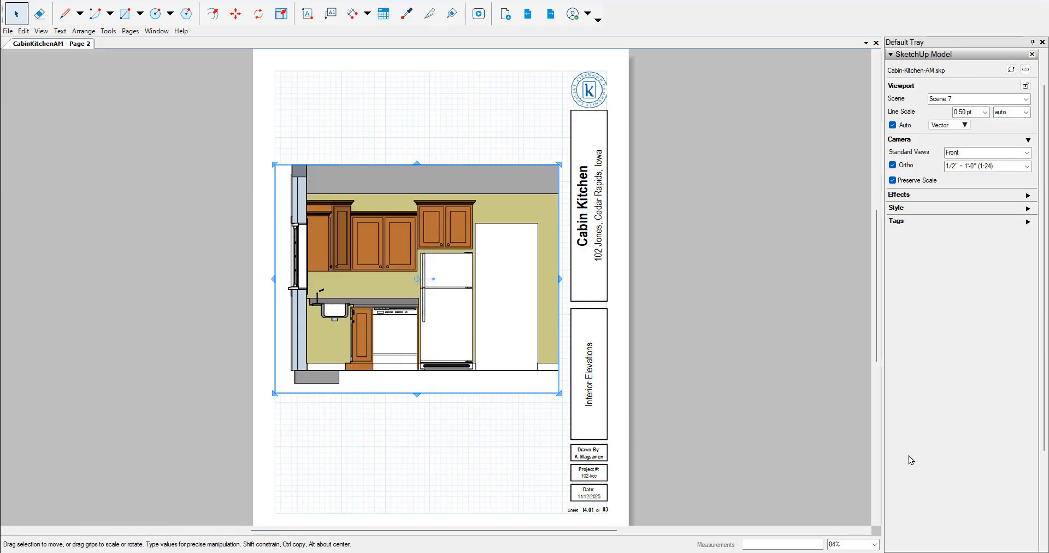
pyautogui.click(786, 309)
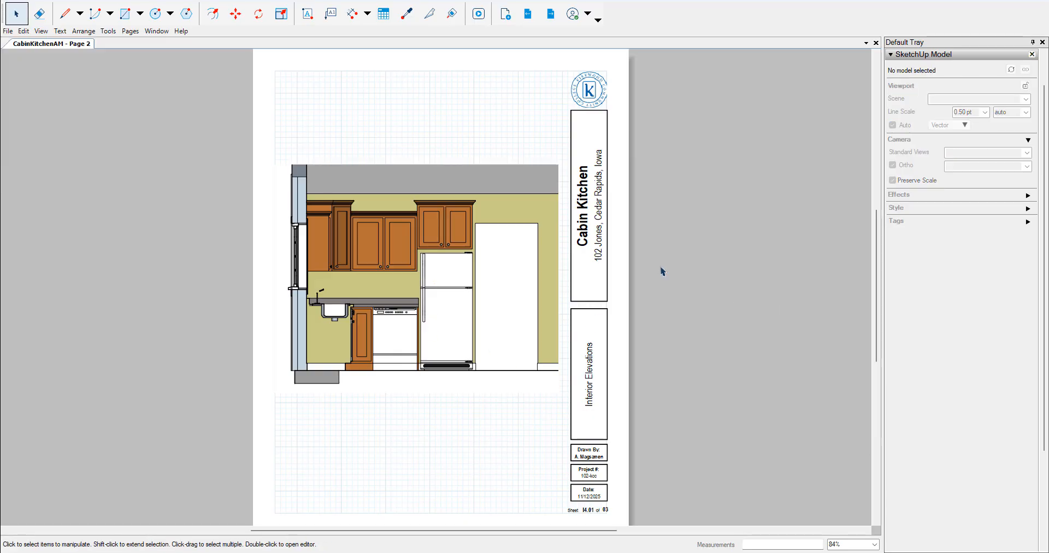
# - Set the viewports' display resolution to Medium in the document's rendering settings
pyautogui.click(9, 31)
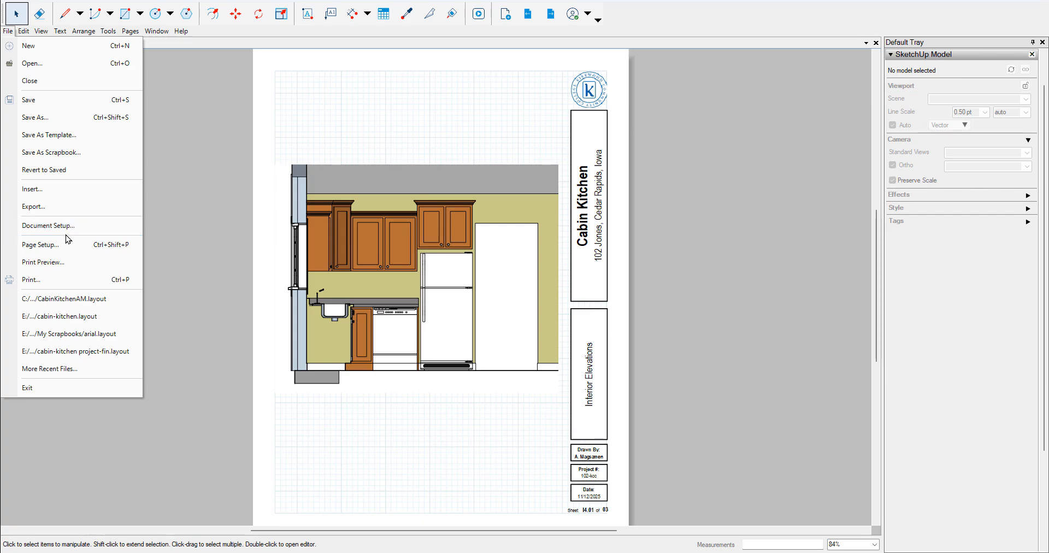
pyautogui.click(48, 225)
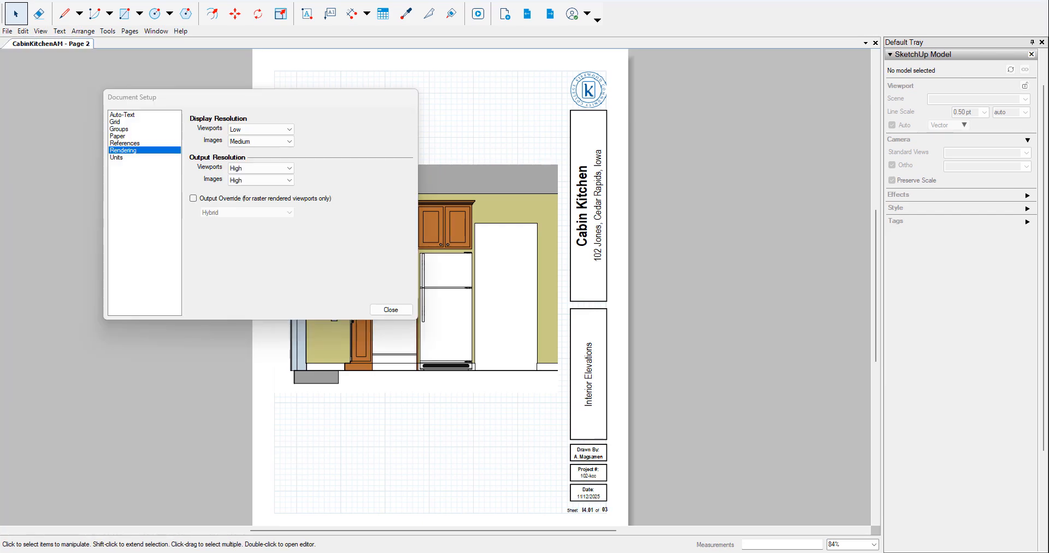
pyautogui.click(249, 130)
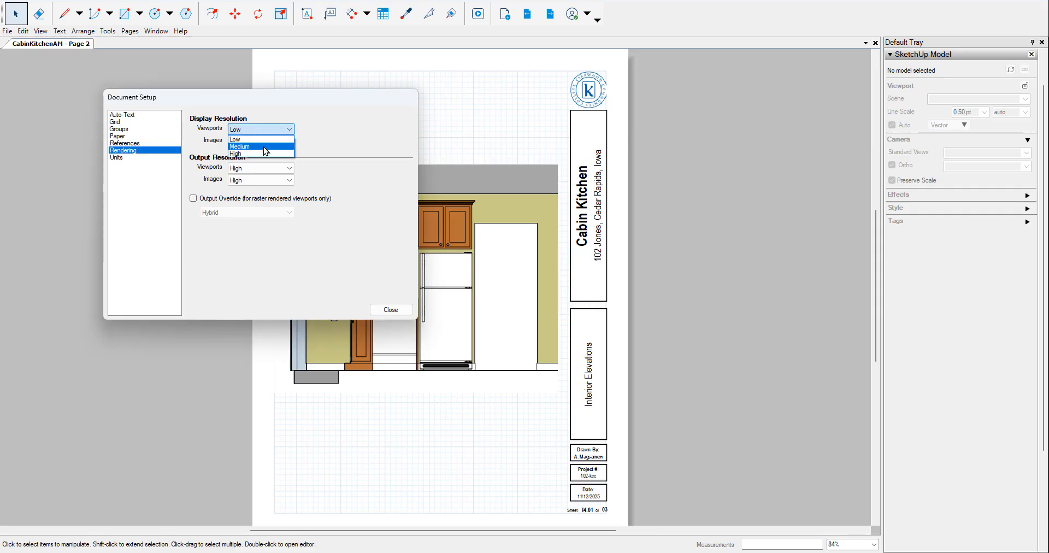
pyautogui.click(263, 146)
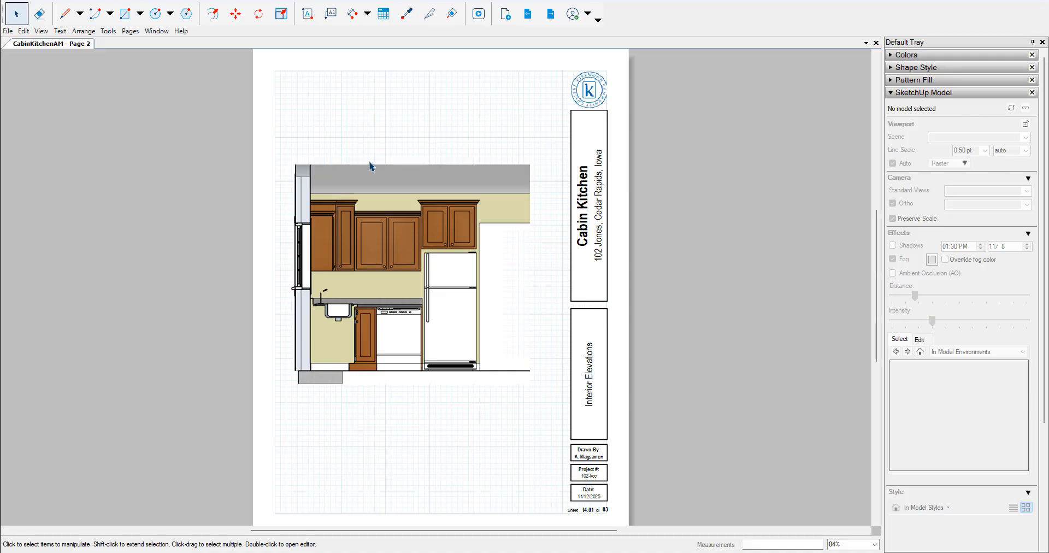
pyautogui.scroll(5, 370, 165)
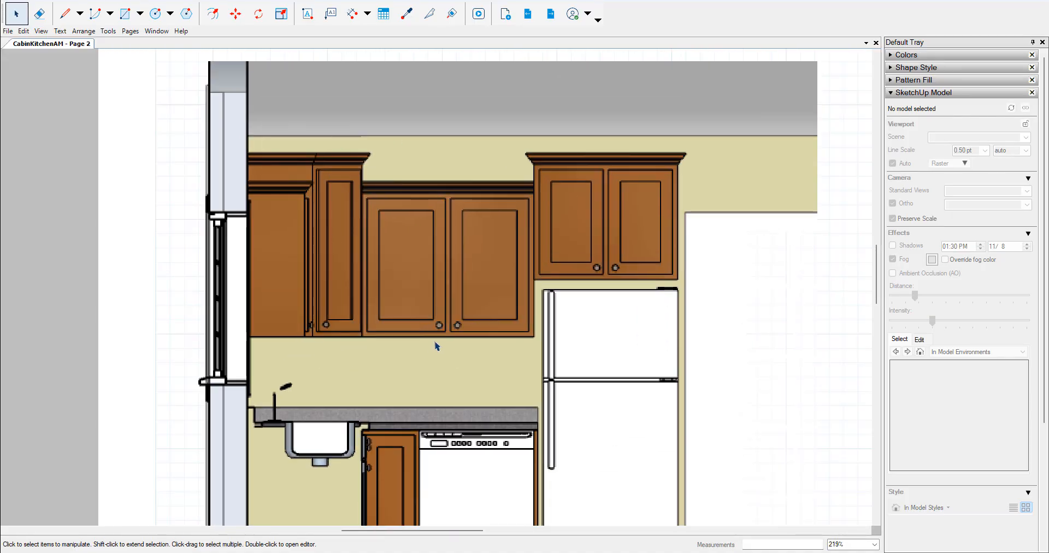